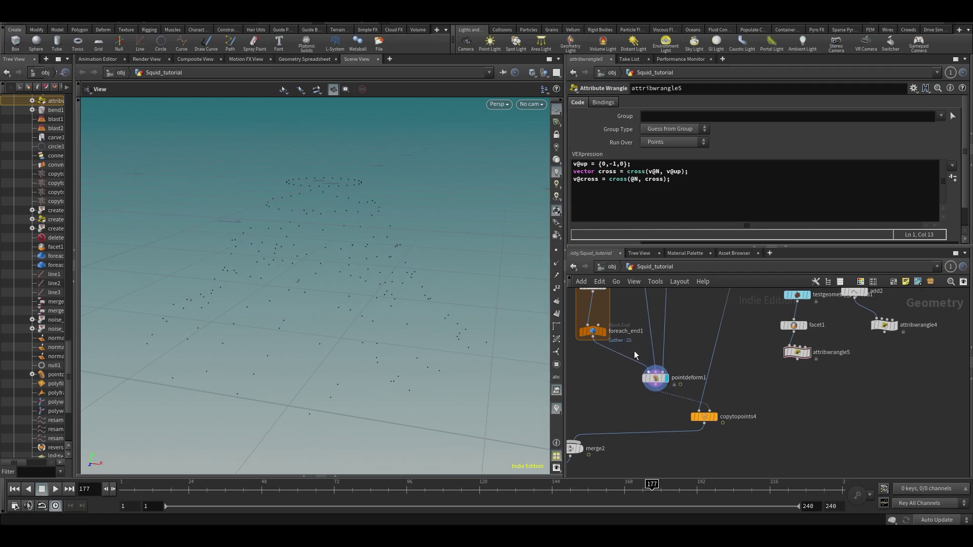
Insert an Attribute Wrangle between pointdeform1 and copytopoints4.
left_click_drag(420, 286, 410, 313)
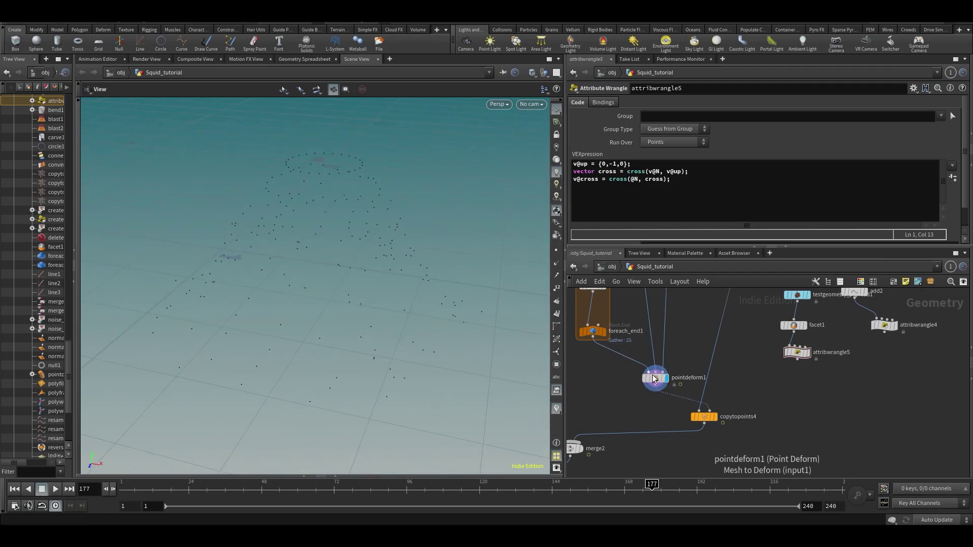
left_click_drag(653, 371, 644, 364)
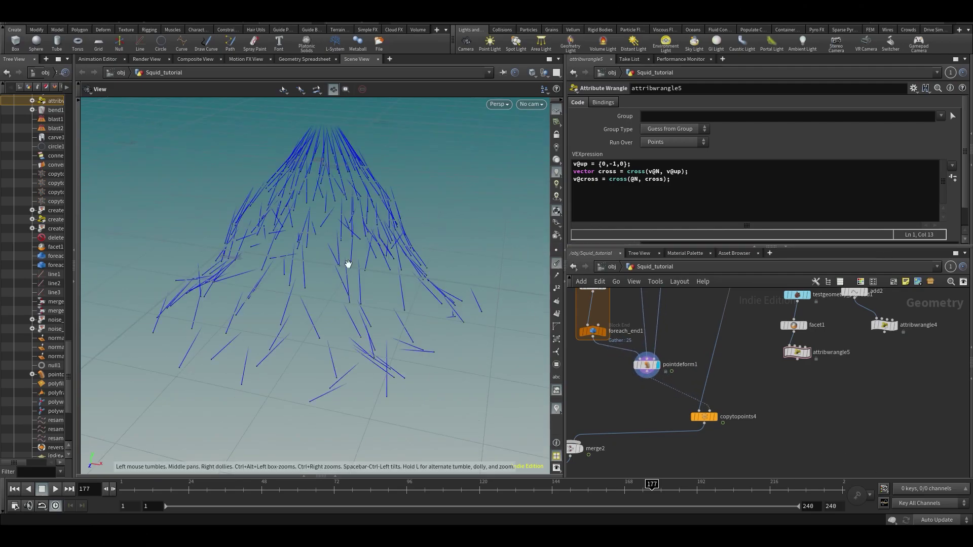
left_click_drag(334, 263, 374, 267)
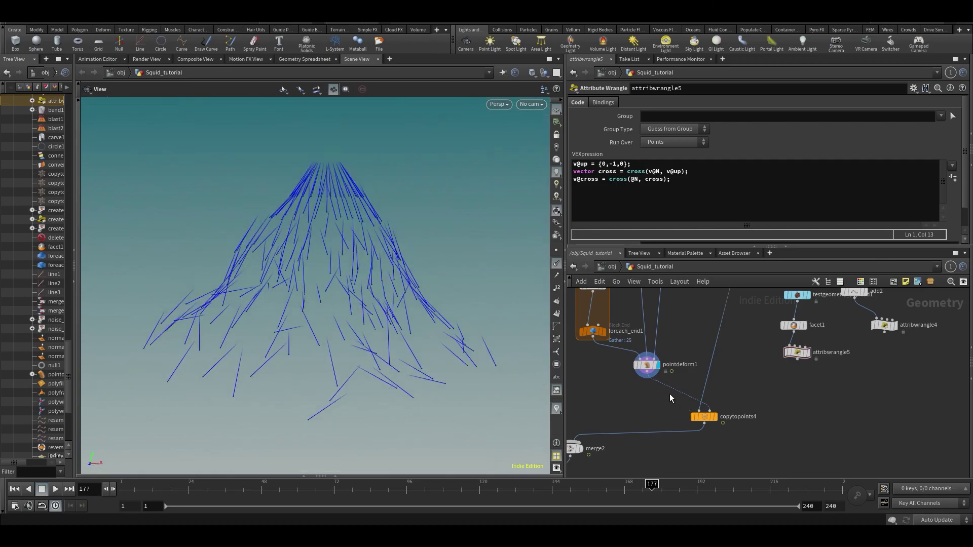
scroll(670, 394, "up", 3)
key("Tab")
left_click(786, 53)
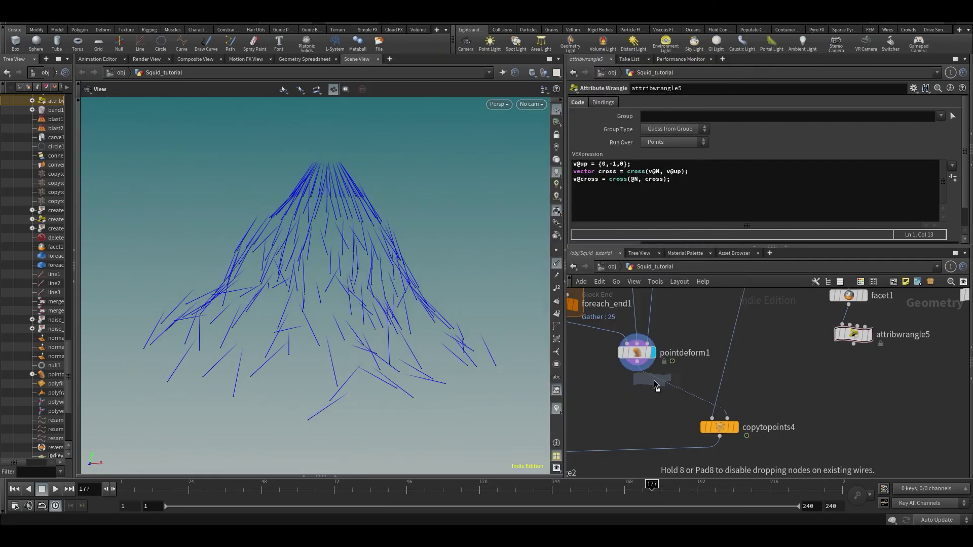
left_click(652, 379)
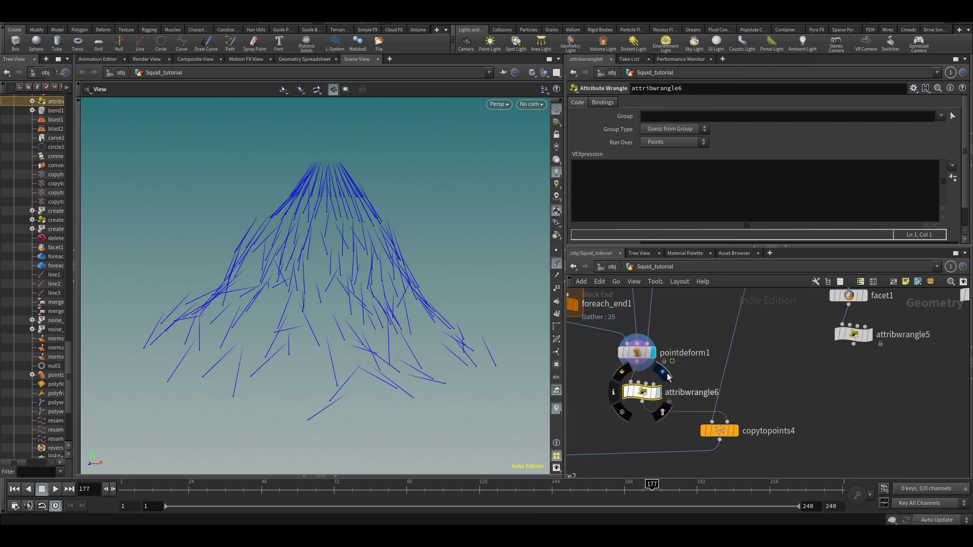
Display the new wrangle, write VEX with vector up = {0,1,0}, vector cross = (@N, up) and v@cross = cross, and save the scene.
left_click(623, 196)
type("vector up =")
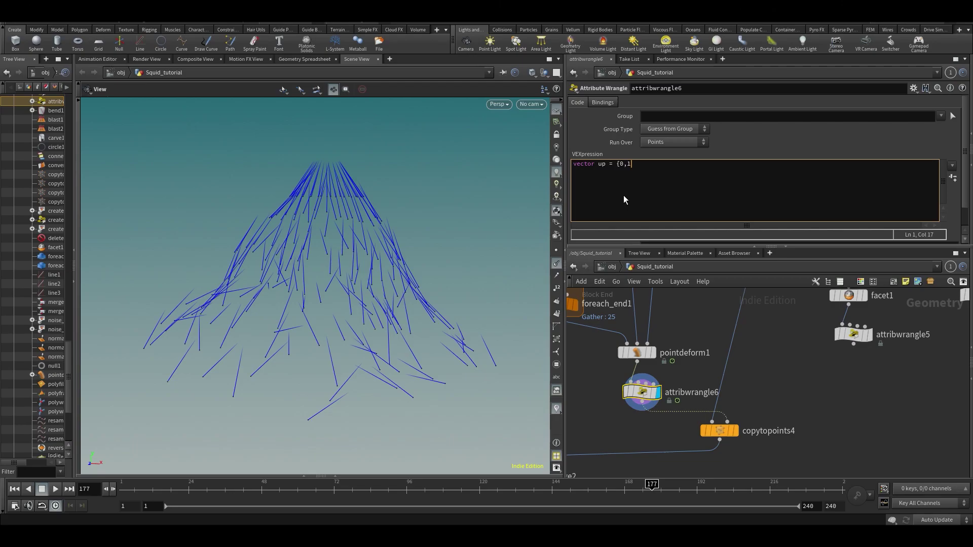
type("{0,1,0};")
key("Return")
type("vector cross")
type(" = ")
type("cr")
key("BackSpace")
key("BackSpace")
type("(@N, up);")
key("Return")
type("v@cross = cross;")
left_click_drag(369, 196, 423, 245)
key("ctrl+s")
Examine the direction of the red cross vectors along the tentacles at several frames of the animation.
mouse_move(364, 296)
left_mouse_down()
mouse_move(357, 276)
mouse_move(345, 294)
left_mouse_up()
left_click_drag(224, 497, 253, 497)
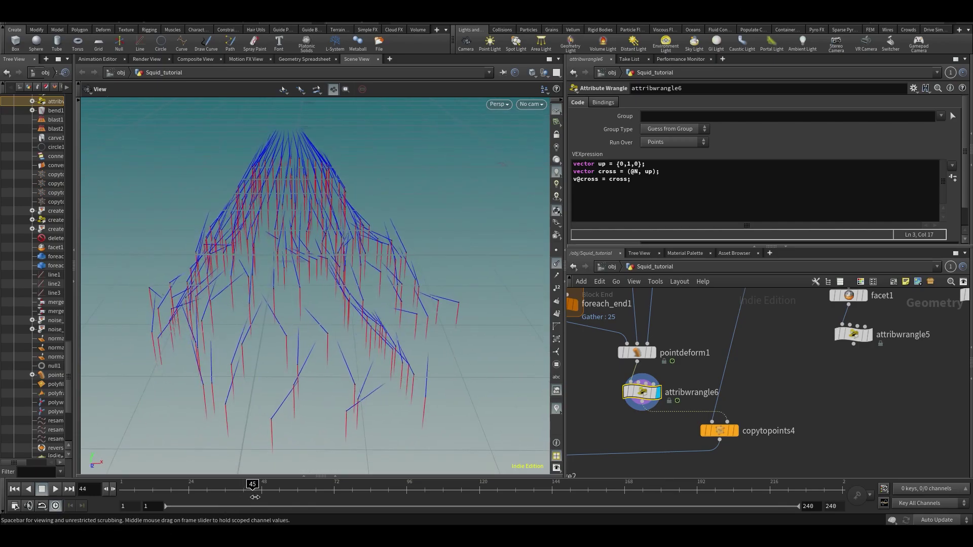
left_click_drag(353, 357, 512, 248)
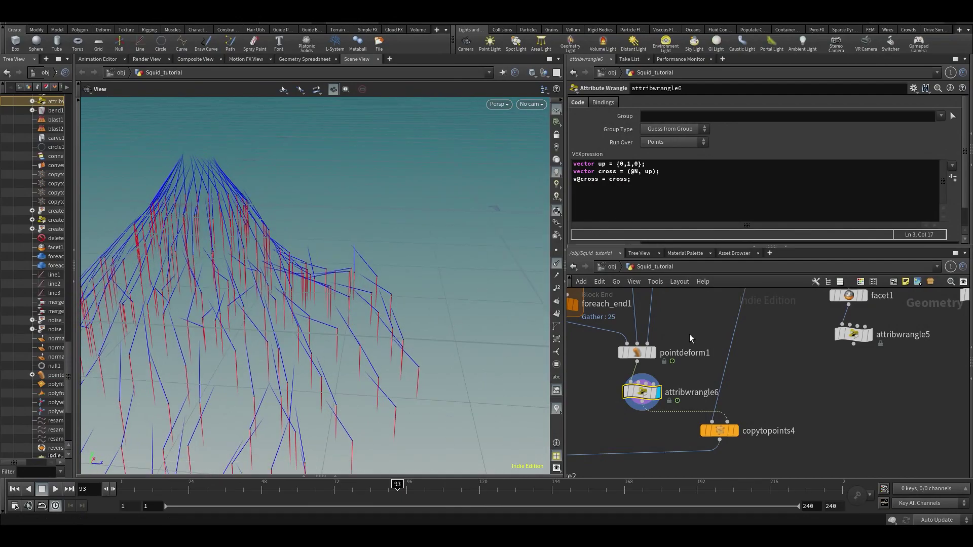
middle_click_drag(701, 315, 717, 339)
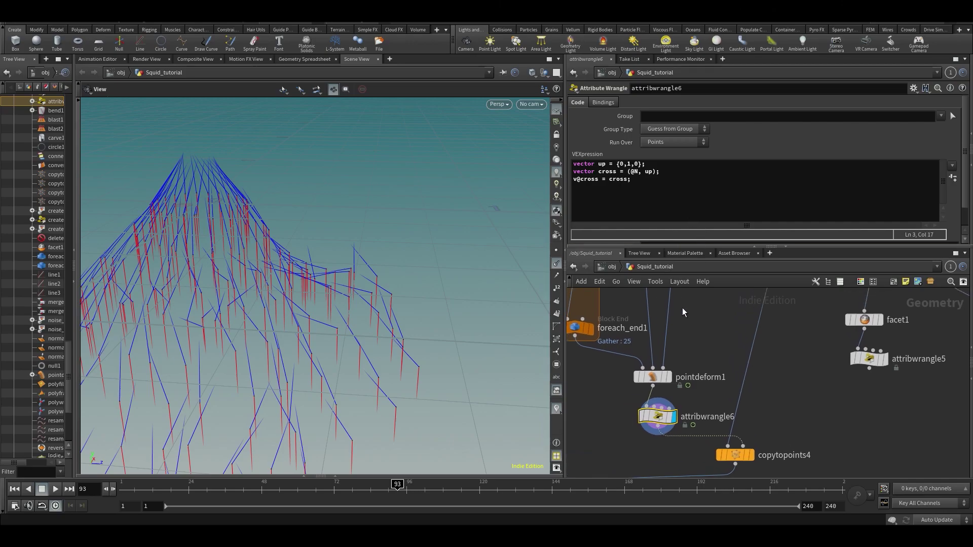
middle_click_drag(682, 308, 691, 350)
Compare the displayed output of pointdeform1 with that of attribwrangle6.
left_click(638, 172)
left_click(656, 414)
left_click(677, 419)
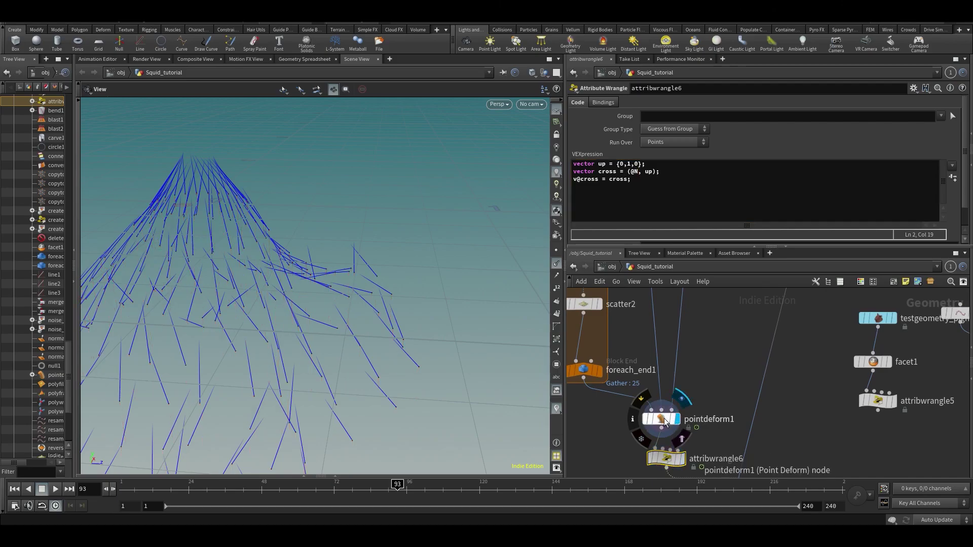
middle_click_drag(774, 409, 779, 372)
left_click(683, 414)
left_click(685, 419)
key("Escape")
left_click(690, 404)
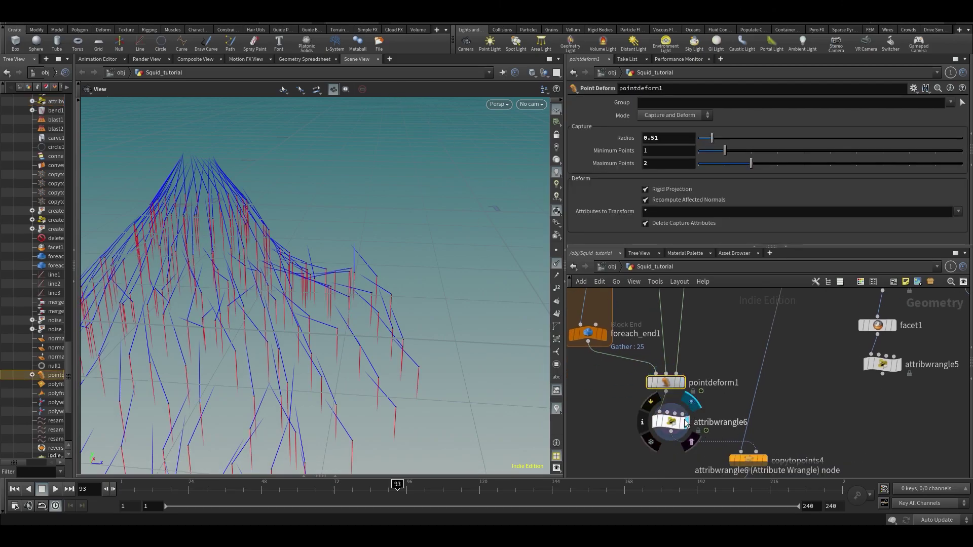
Correct attribwrangle6's second line to vector cross = cross(@N, up); and check the vectors at frame 205.
left_click(672, 423)
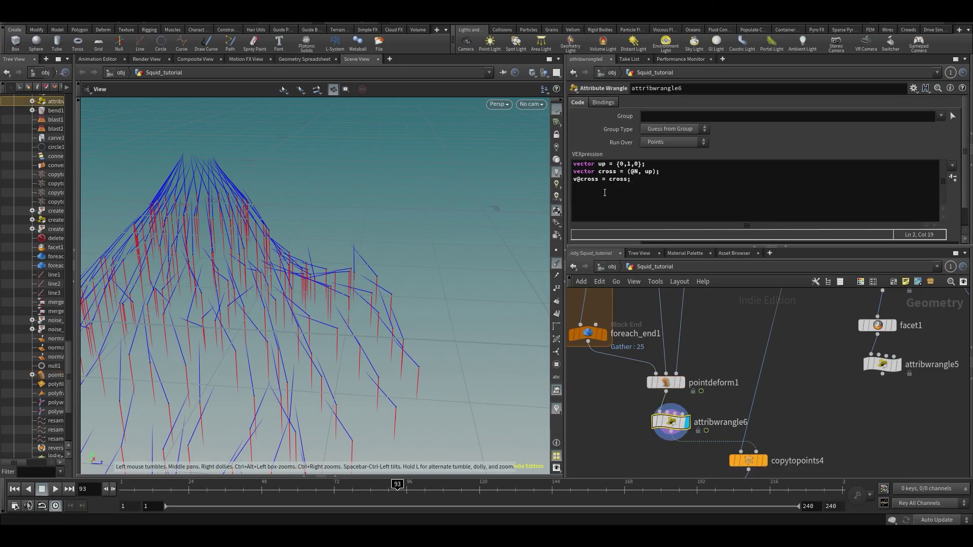
left_click(628, 173)
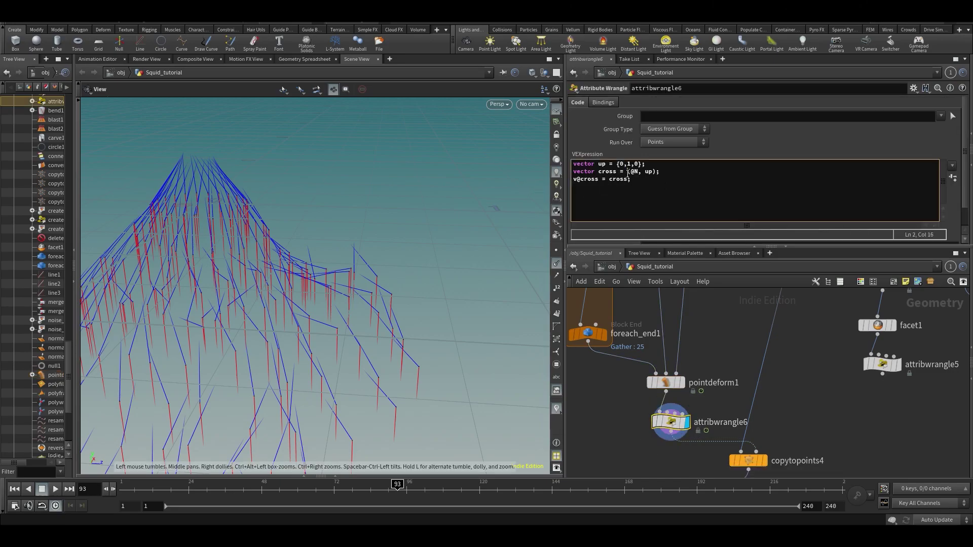
type("cross")
left_click_drag(463, 296, 413, 294)
mouse_move(413, 293)
right_mouse_down()
mouse_move(365, 306)
mouse_move(398, 285)
right_mouse_up()
left_click_drag(234, 490, 737, 486)
middle_click_drag(376, 249, 378, 279)
left_click_drag(378, 279, 433, 261)
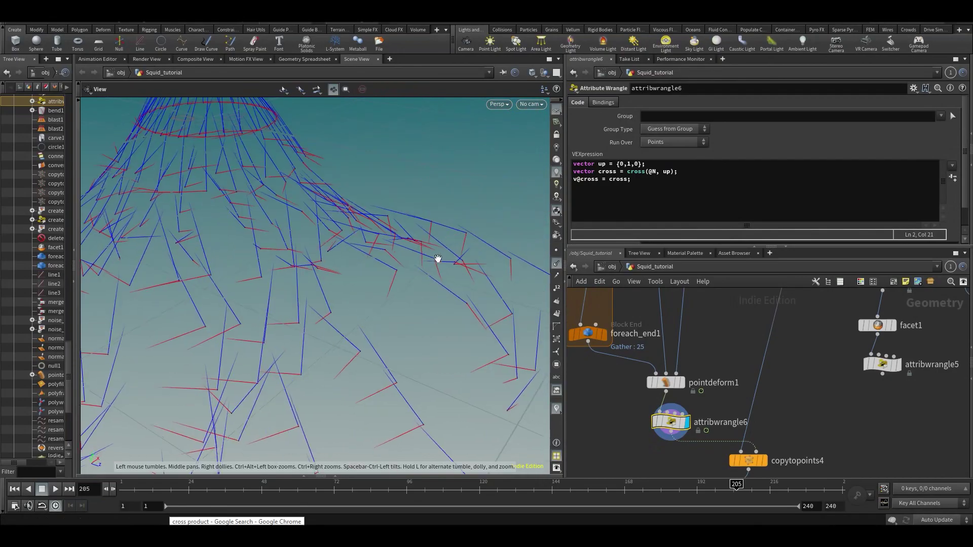
Replace the last line of attribwrangle6's code with v@cross = cross(@N, cross); and check the resulting vectors.
triple_click(726, 190)
key("BackSpace")
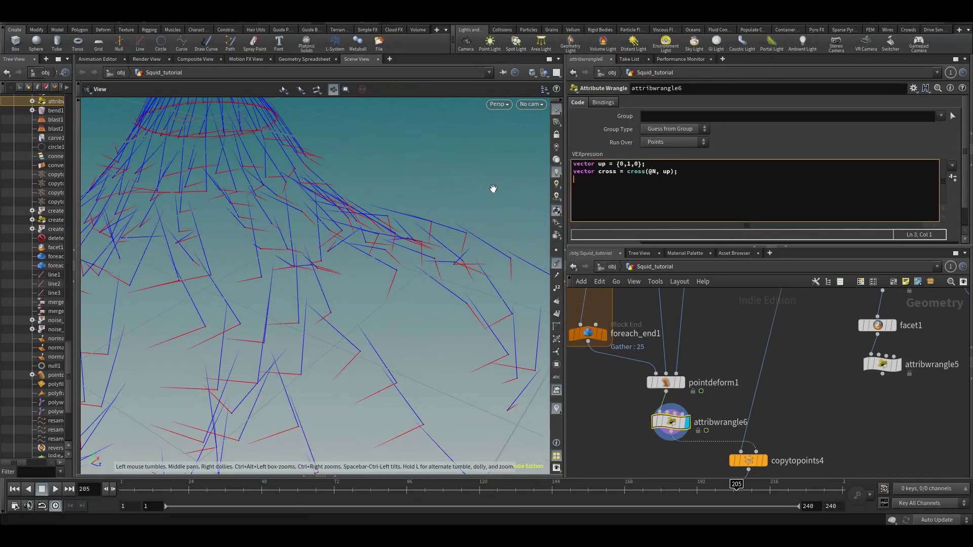
type("v@cfross")
type("ro")
type("ross = ")
type("crosS(")
key("BackSpace")
key("BackSpace")
type("s(cross")
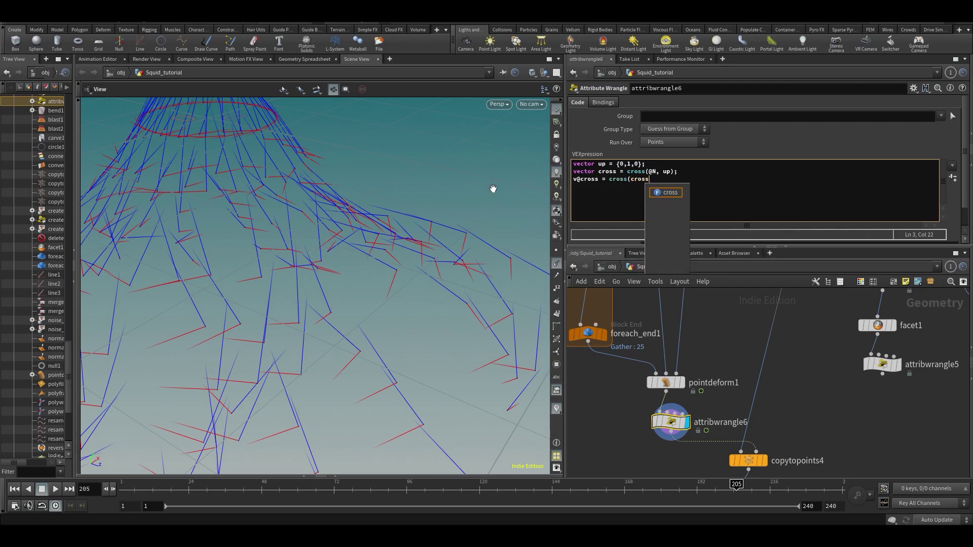
type(",")
key("BackSpace")
key("BackSpace")
key("BackSpace")
key("BackSpace")
key("BackSpace")
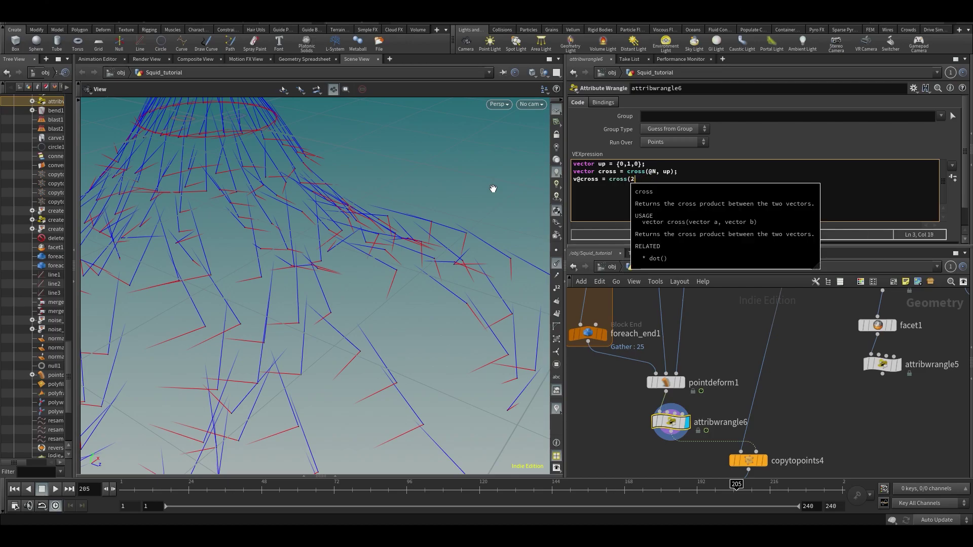
type("@N, cr")
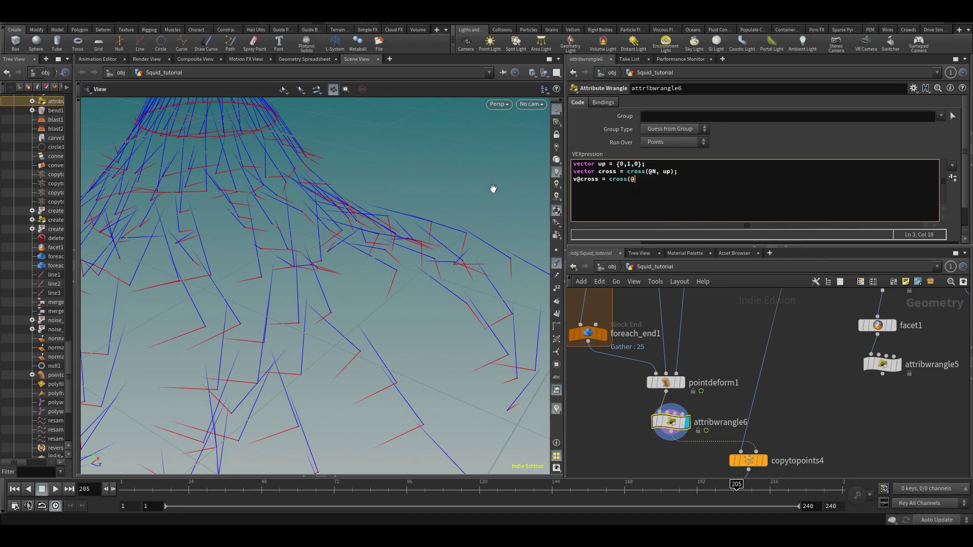
type("oss);")
left_click_drag(515, 343, 304, 306)
left_click_drag(391, 299, 471, 286)
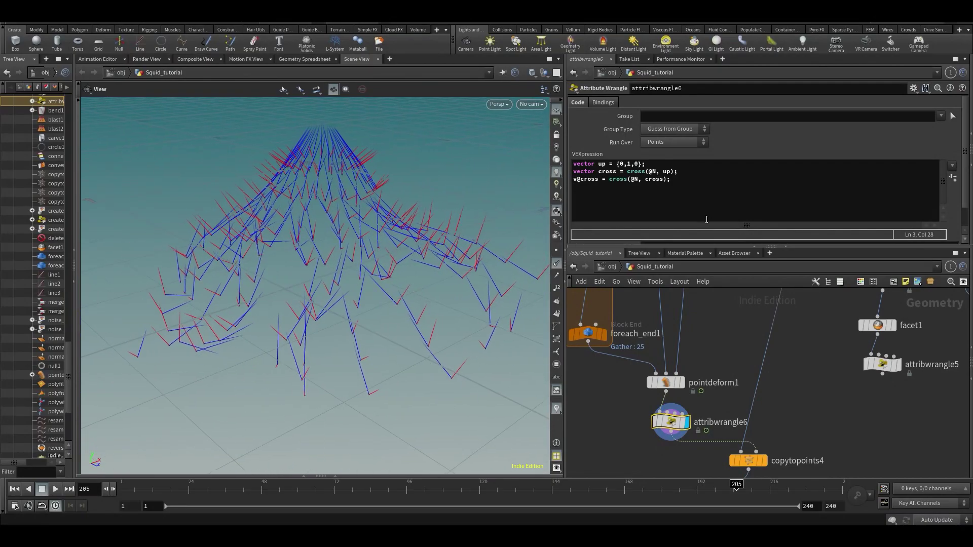
Invert the output vector by changing the last line to v@cross = (cross(@N, cross)*-1);.
left_click(605, 180)
key("Right")
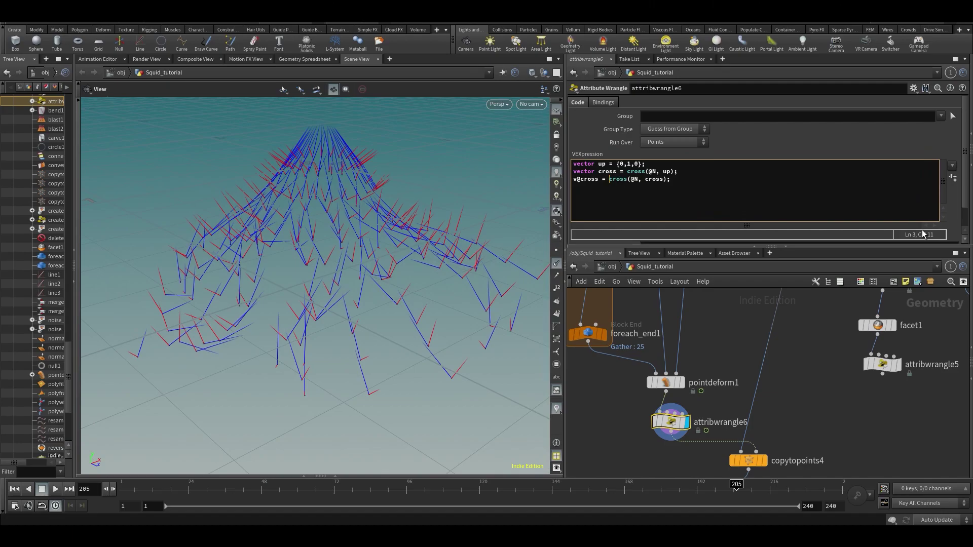
type("(")
left_click(671, 180)
type("*-1")
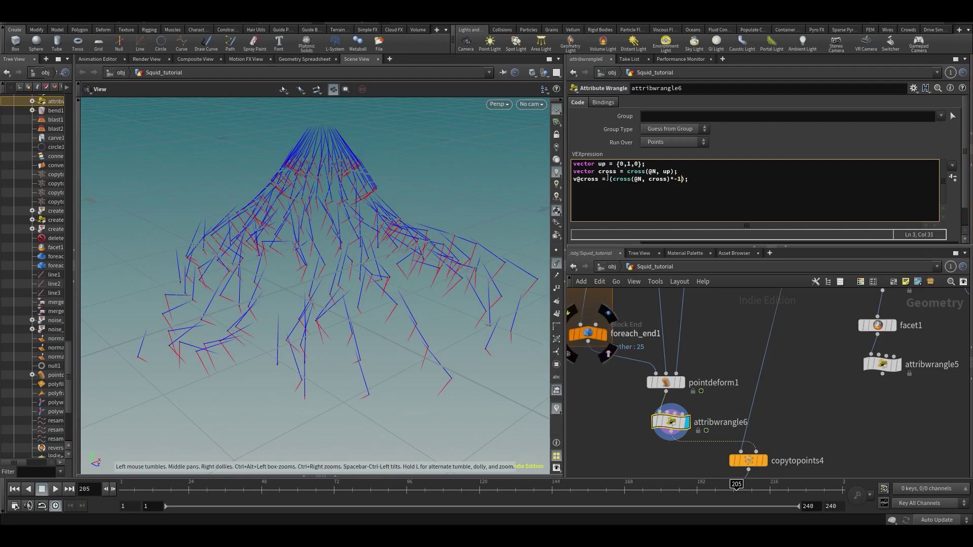
Normalize the output vector with v@cross = normalize((cross(@N, cross)*-1)); and save the scene.
type("normalize(")
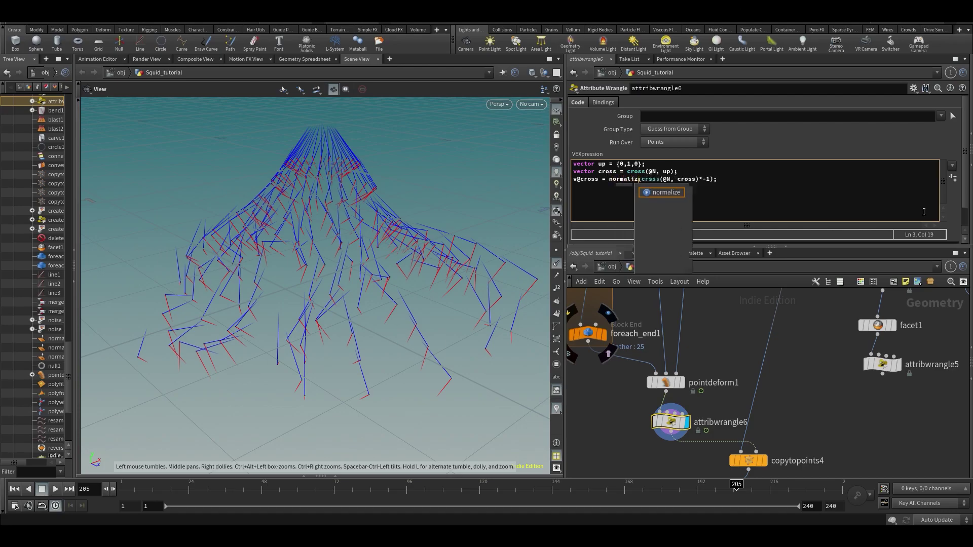
left_click(719, 179)
type(")")
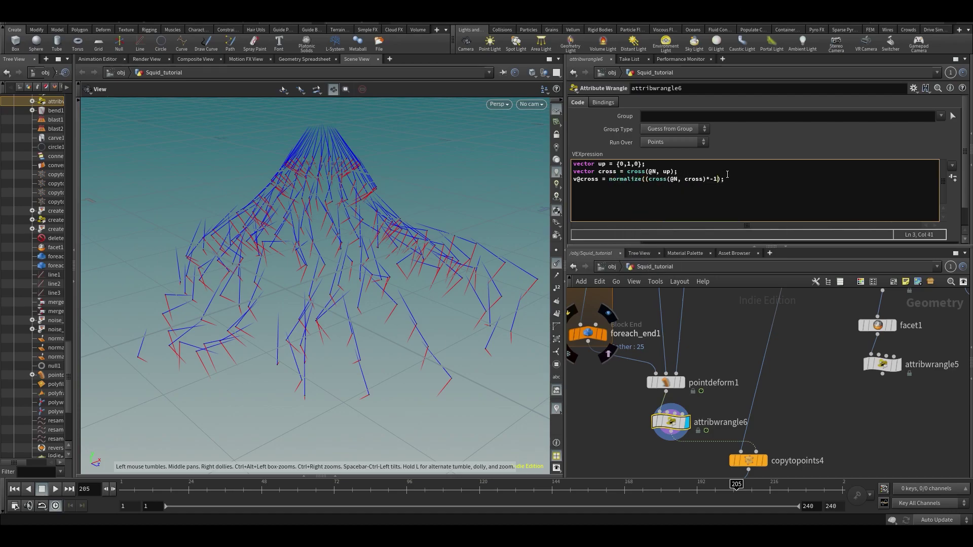
type(")")
left_click_drag(521, 223, 370, 203)
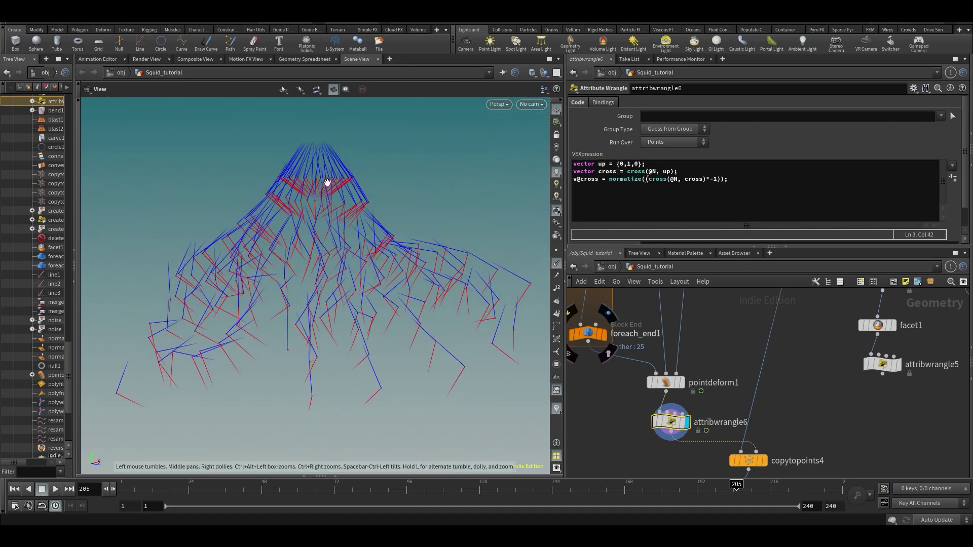
left_click_drag(365, 152, 371, 190)
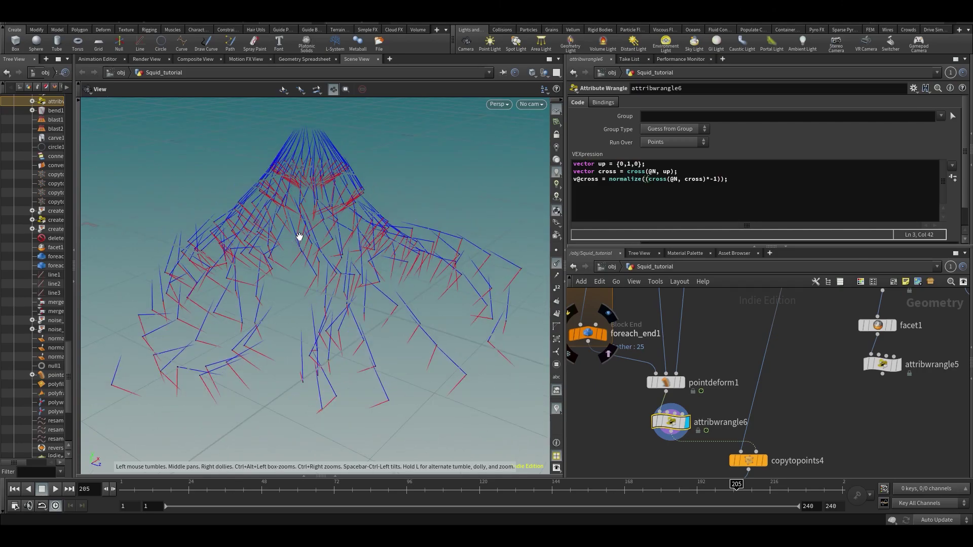
left_click_drag(299, 237, 324, 248)
key("ctrl+s")
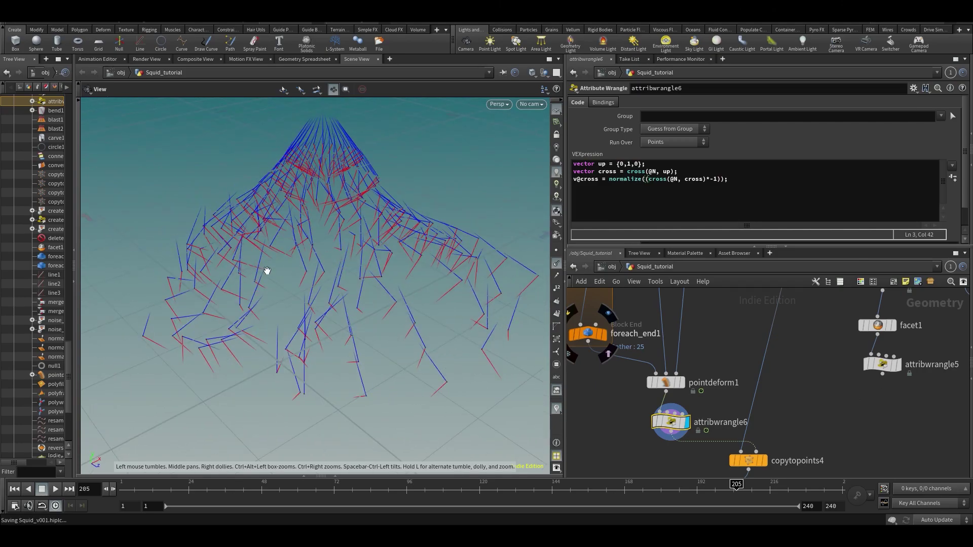
Display copytopoints4 with point normals hidden and enable Pack and Instance for its copies.
left_click_drag(674, 423, 670, 424)
mouse_move(350, 269)
left_mouse_down()
mouse_move(363, 233)
mouse_move(410, 278)
mouse_move(408, 311)
mouse_move(359, 288)
mouse_move(350, 271)
left_mouse_up()
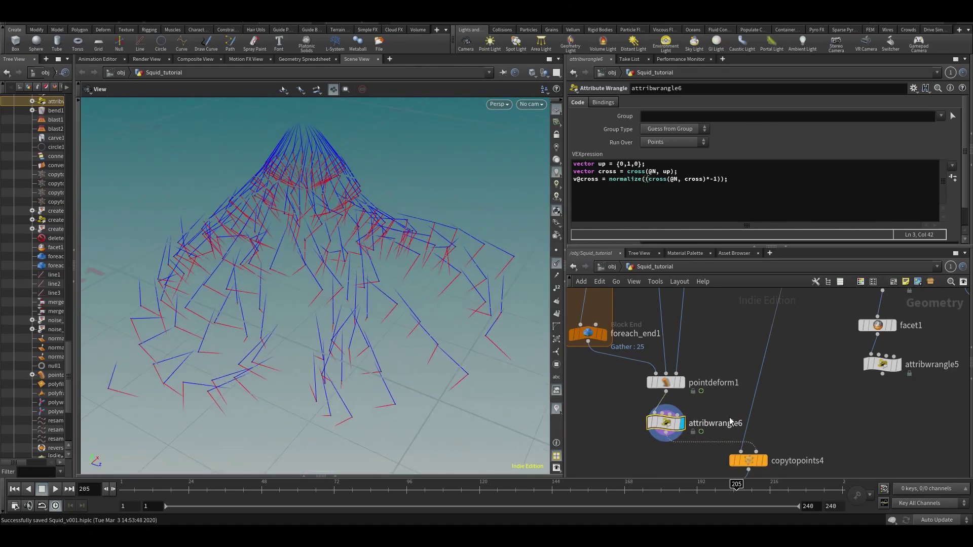
middle_click_drag(826, 425, 812, 360)
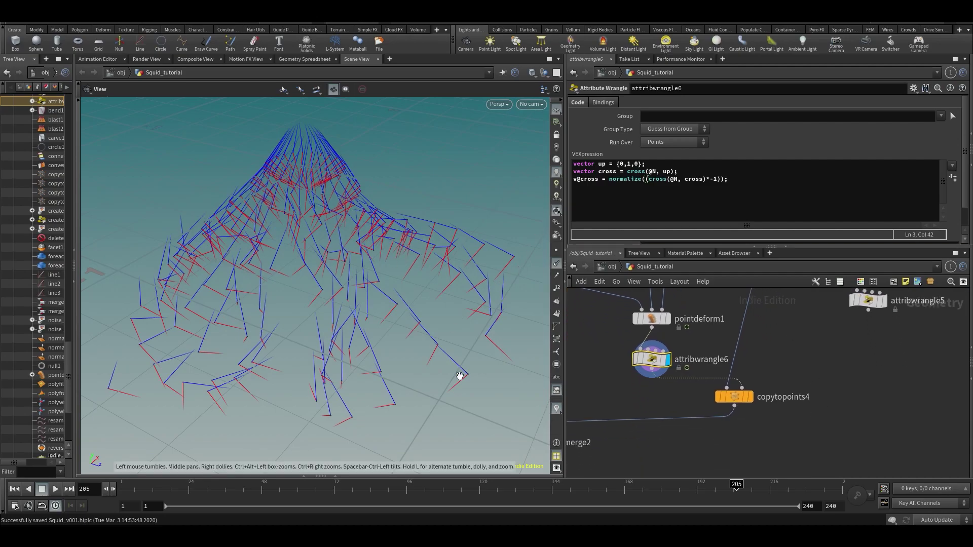
left_click(777, 183)
left_click(750, 397)
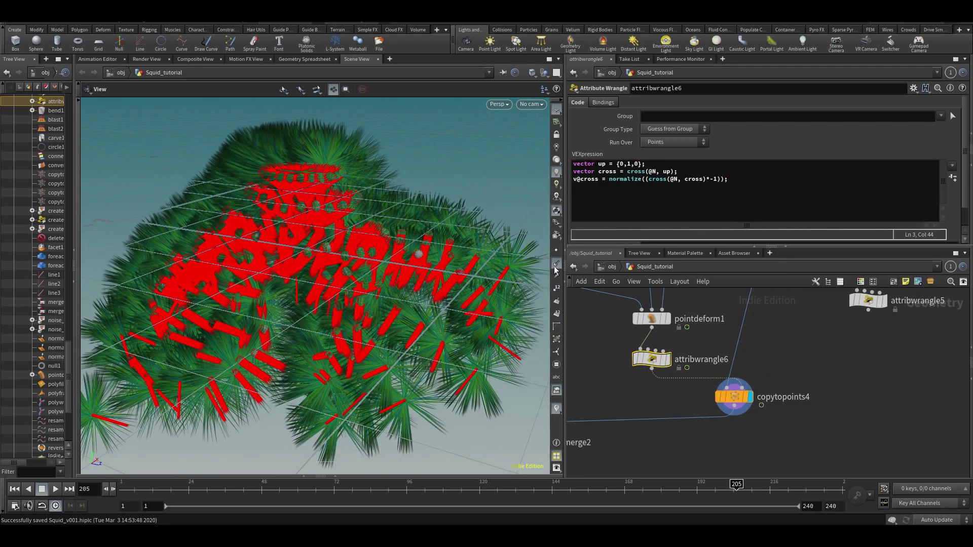
left_click(732, 396)
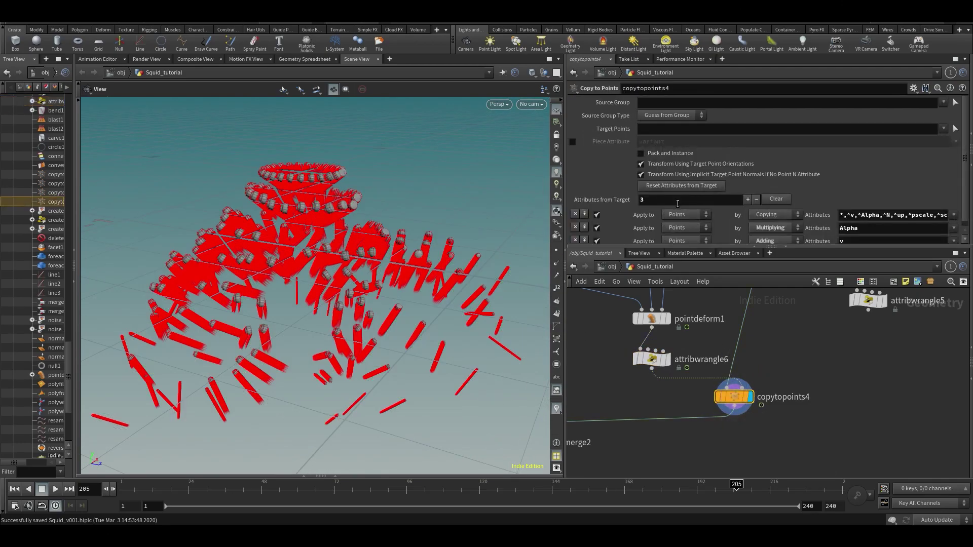
left_click(660, 154)
scroll(417, 282, "up", 5)
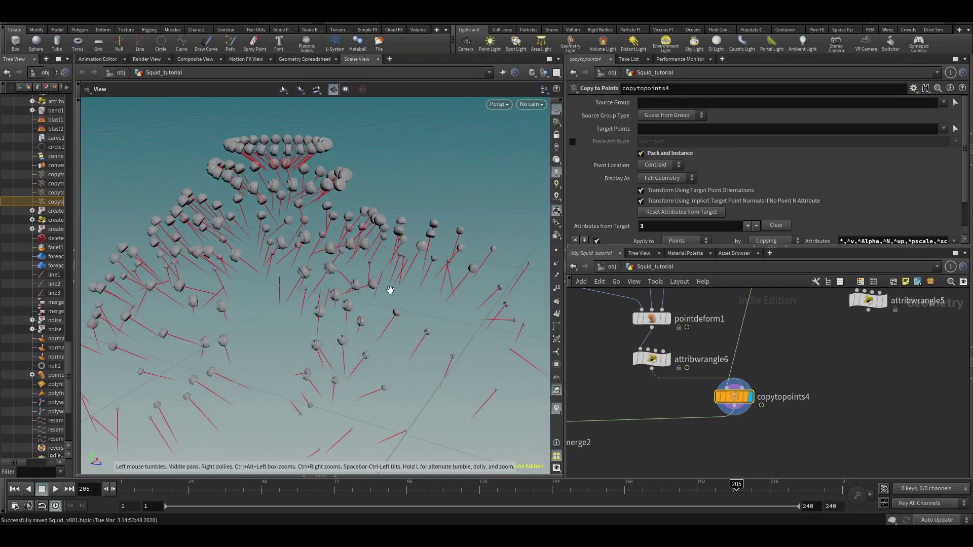
Display merge2 to check the cross vectors against the tentacle geometry, and reopen attribwrangle6's code.
middle_click_drag(680, 370, 760, 385)
scroll(754, 381, "down", 2)
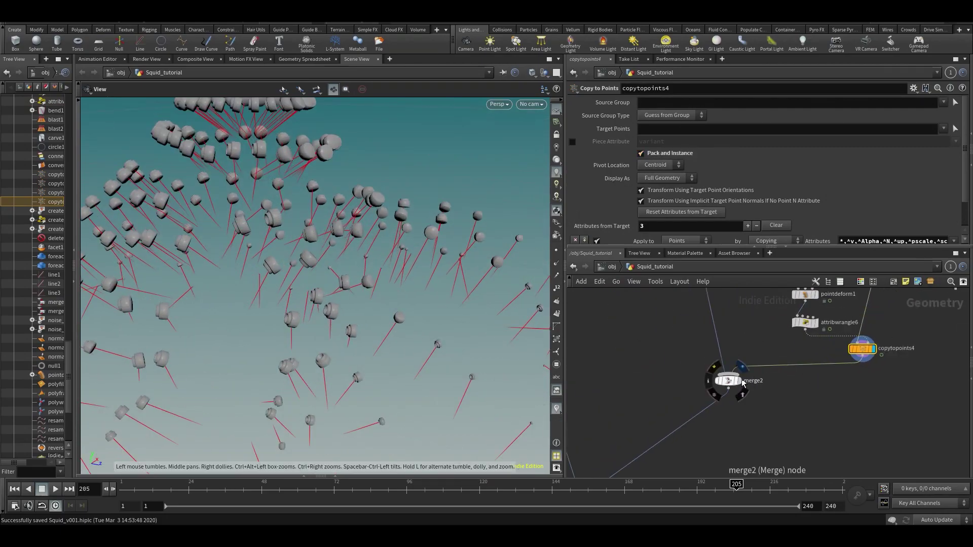
left_click(739, 380)
scroll(332, 294, "up", 1)
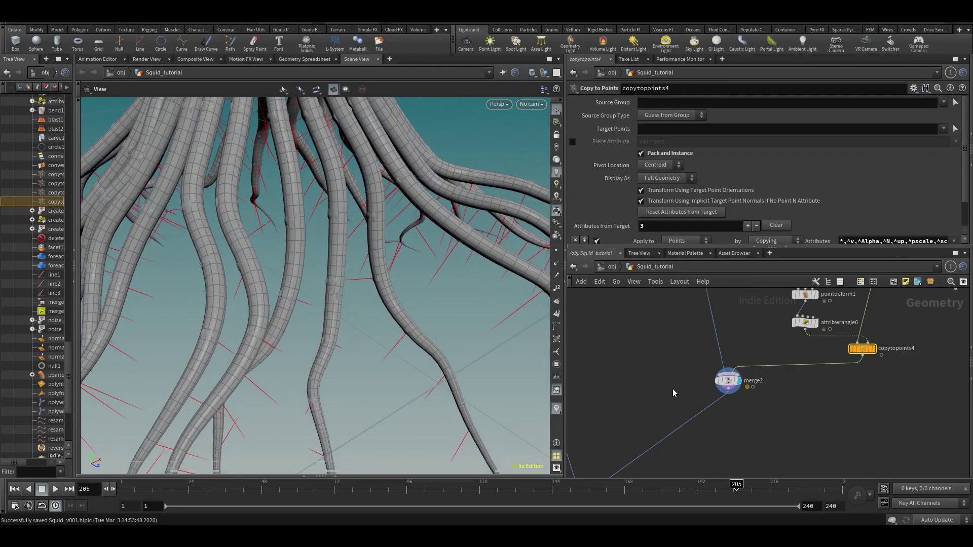
middle_click_drag(801, 394, 791, 438)
left_click_drag(350, 261, 457, 298)
left_click_drag(303, 275, 292, 255)
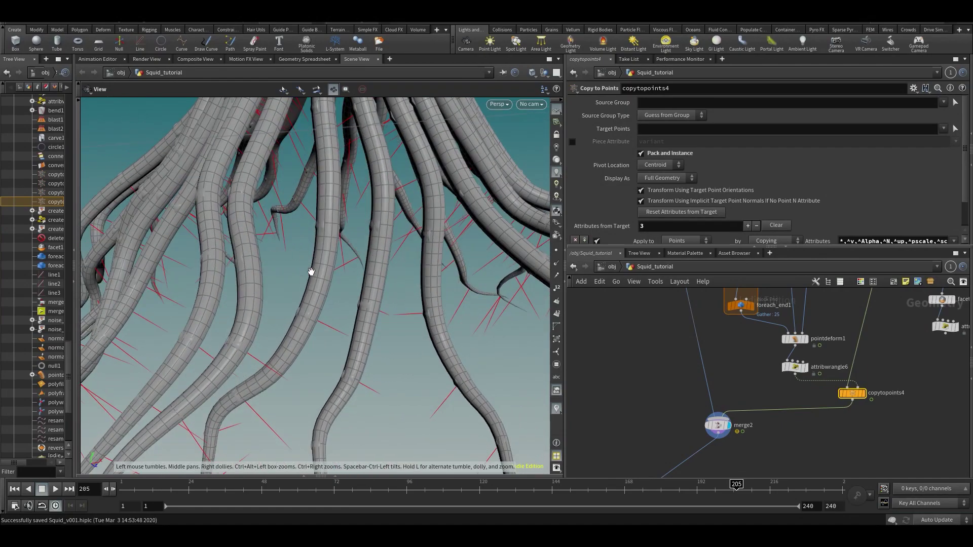
left_click(799, 373)
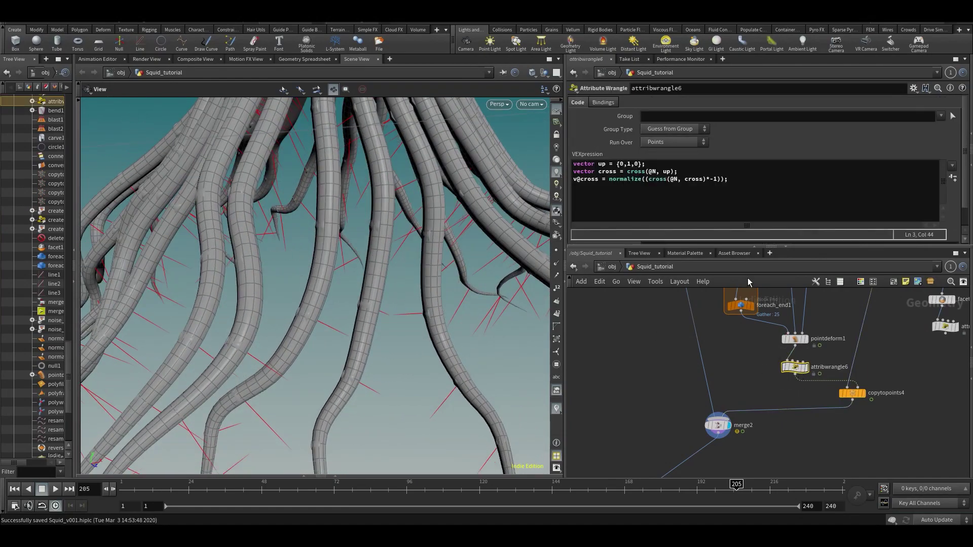
Begin a position-offset line, v@P +=, beneath the normalized cross line in attribwrangle6's code.
key("Return")
key("Return")
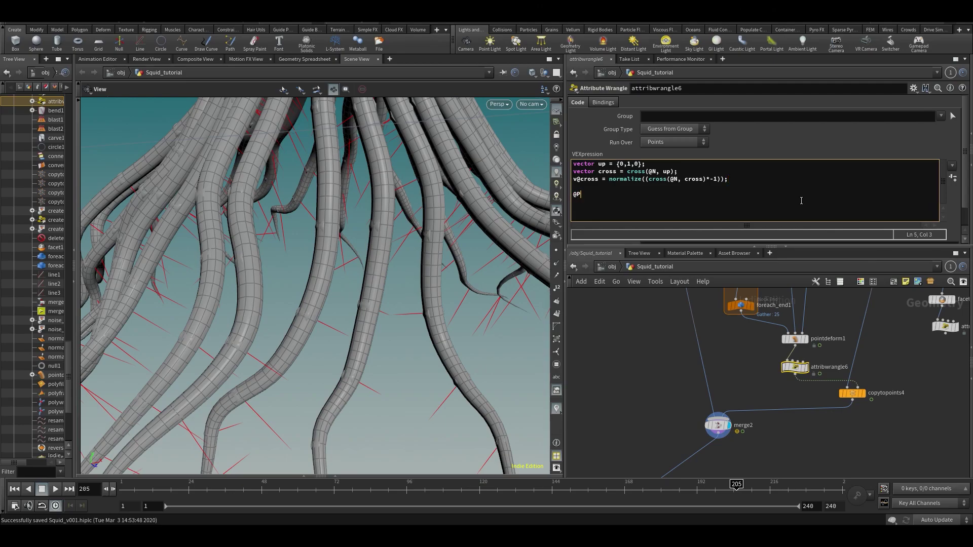
type("@")
key("BackSpace")
type("v@P")
type("c")
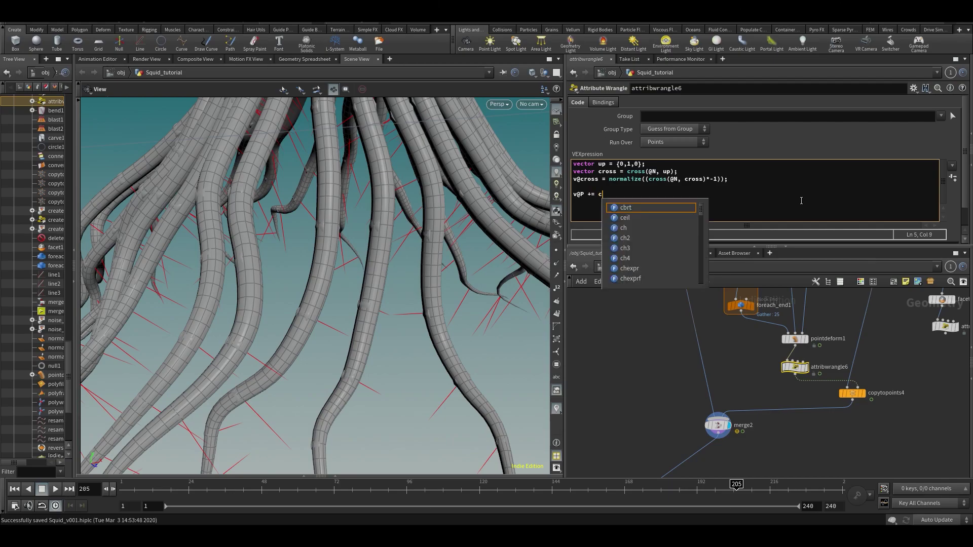
key("BackSpace")
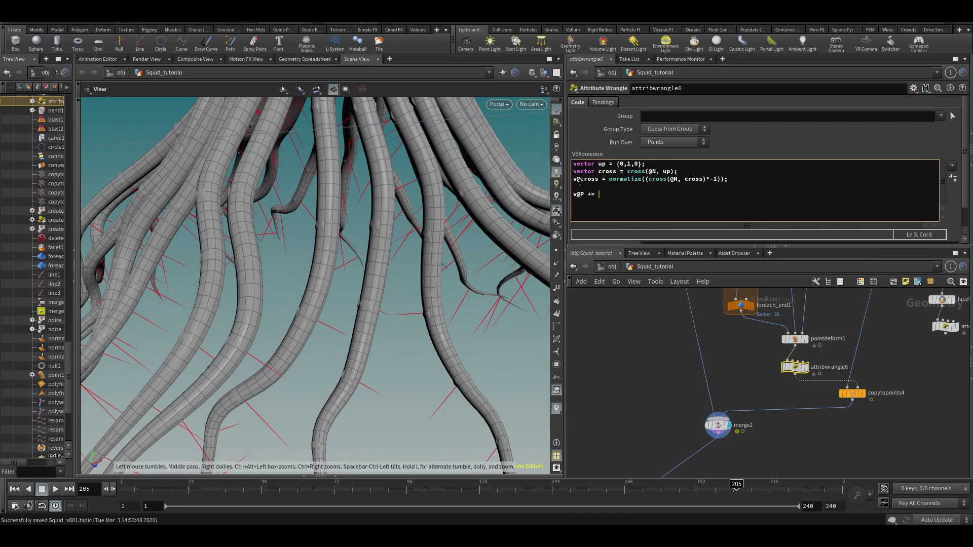
Remove the v@ prefix from the third line so the normalized result is assigned to the local cross variable.
left_click_drag(581, 181, 569, 182)
key("BackSpace")
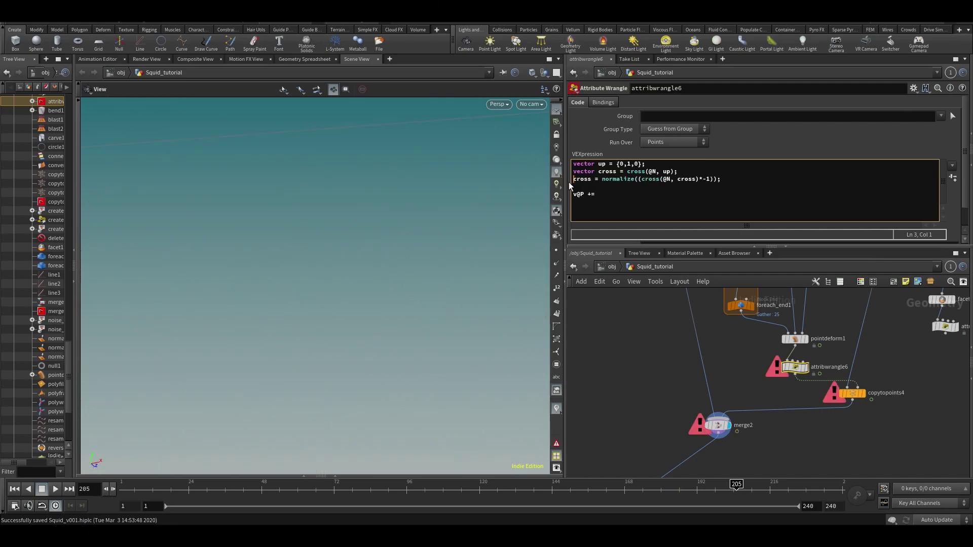
type("vect")
key("BackSpace")
key("BackSpace")
key("BackSpace")
key("BackSpace")
Complete the position line as v@P += cross; and apply the wrangle code.
key("Down")
key("Down")
key("End")
key("shift+Home")
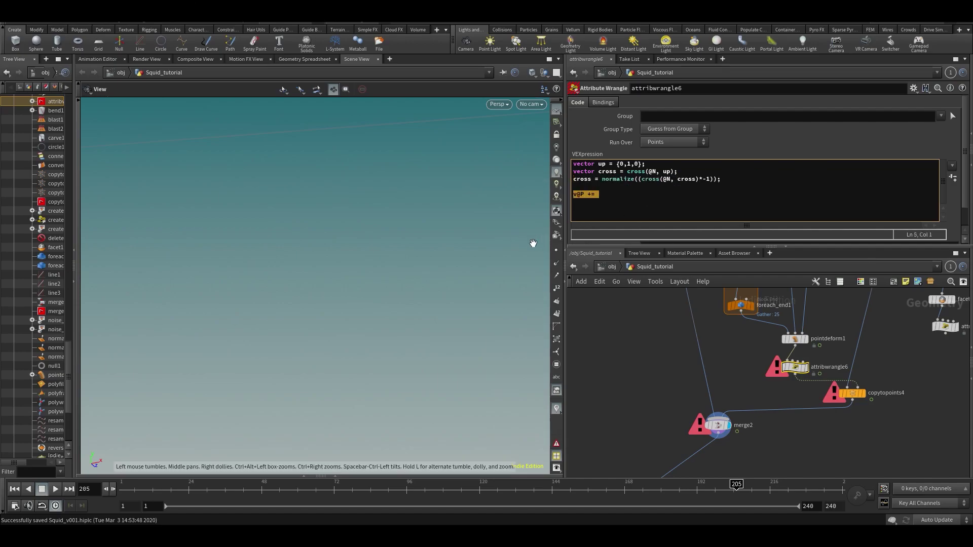
key("BackSpace")
type("v@P +=")
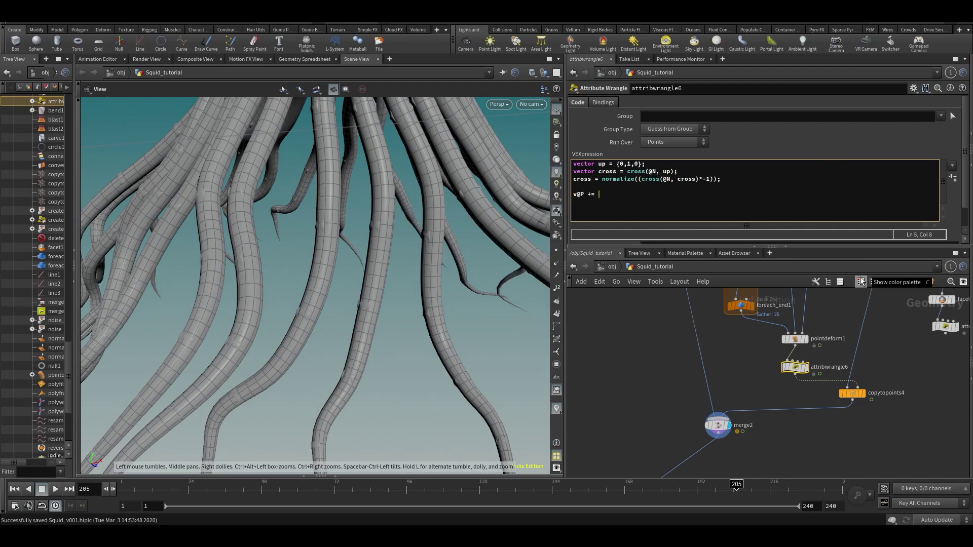
type("ss;")
left_click(673, 397)
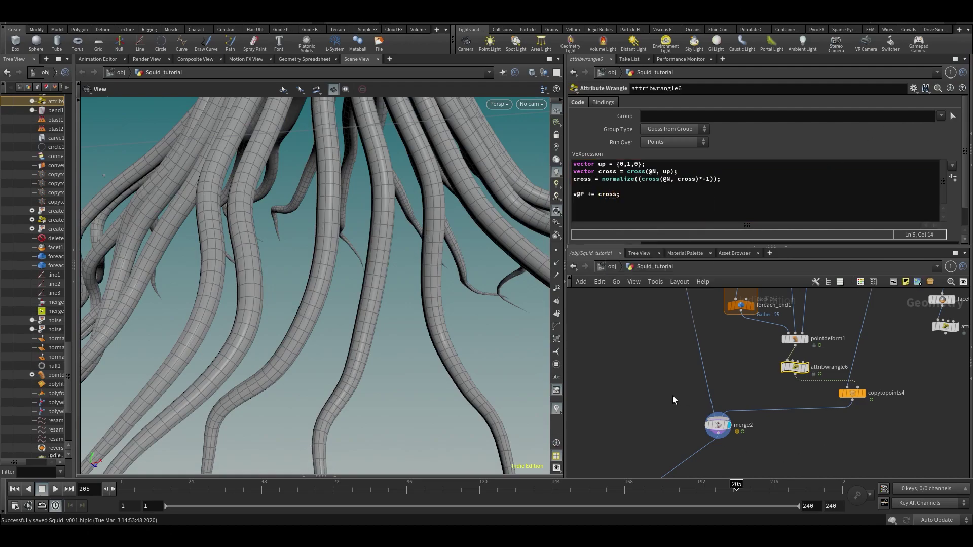
Remove the *-1 inversion so the third line reads cross = normalize((cross(@N, cross))); and check the copies' offset direction.
scroll(402, 277, "down", 10)
left_click_drag(402, 277, 326, 224)
scroll(355, 261, "up", 5)
scroll(304, 320, "up", 3)
scroll(377, 240, "up", 3)
left_click_drag(377, 240, 623, 183)
left_click(705, 179)
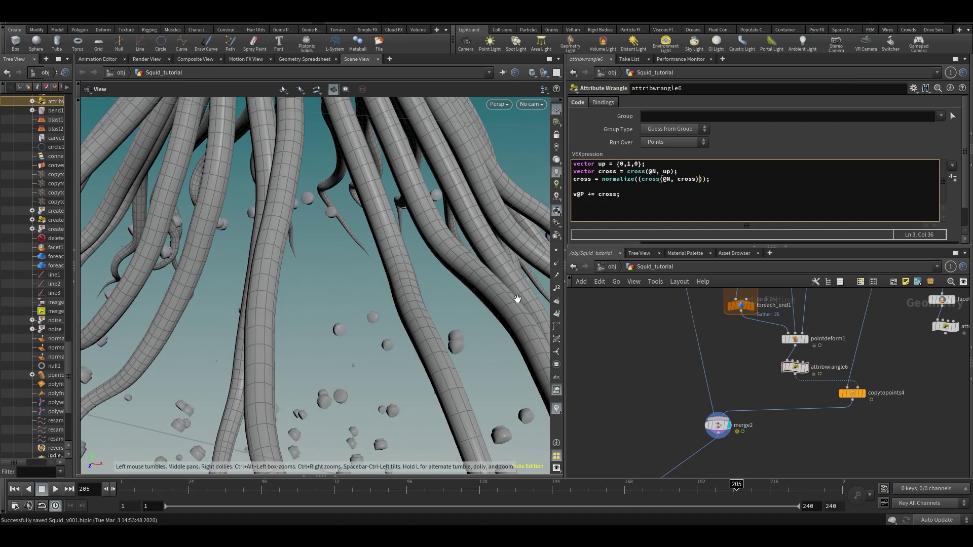
scroll(270, 308, "down", 5)
middle_click_drag(272, 314, 355, 240)
scroll(356, 240, "up", 3)
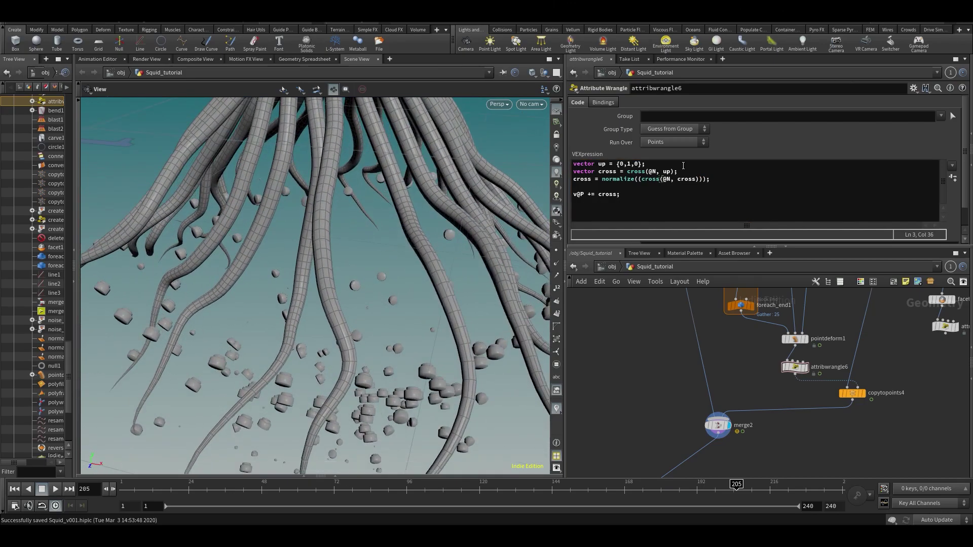
Add float offset = chf('offset'); above the position line and change that line to v@P += cross*offset;.
left_click(640, 202)
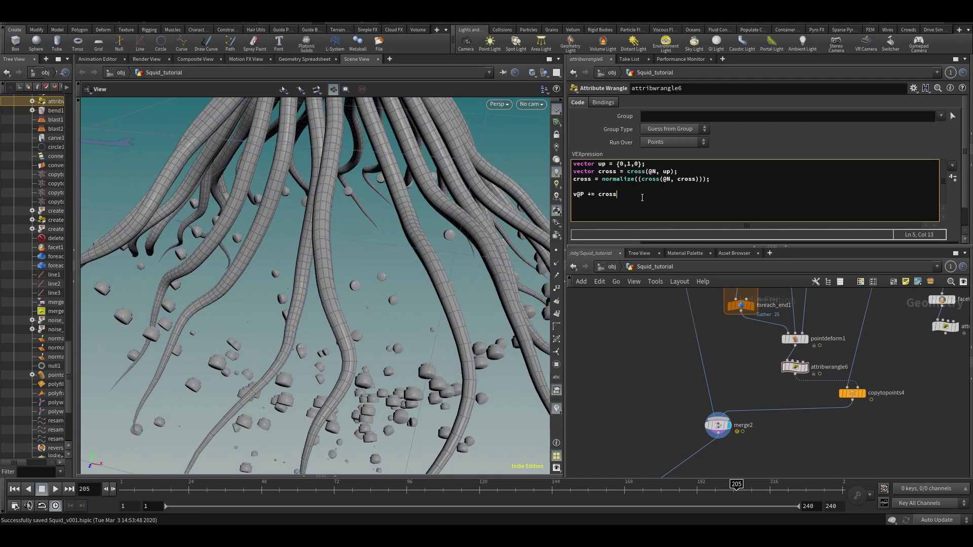
key("Return")
type("float offset = chf")
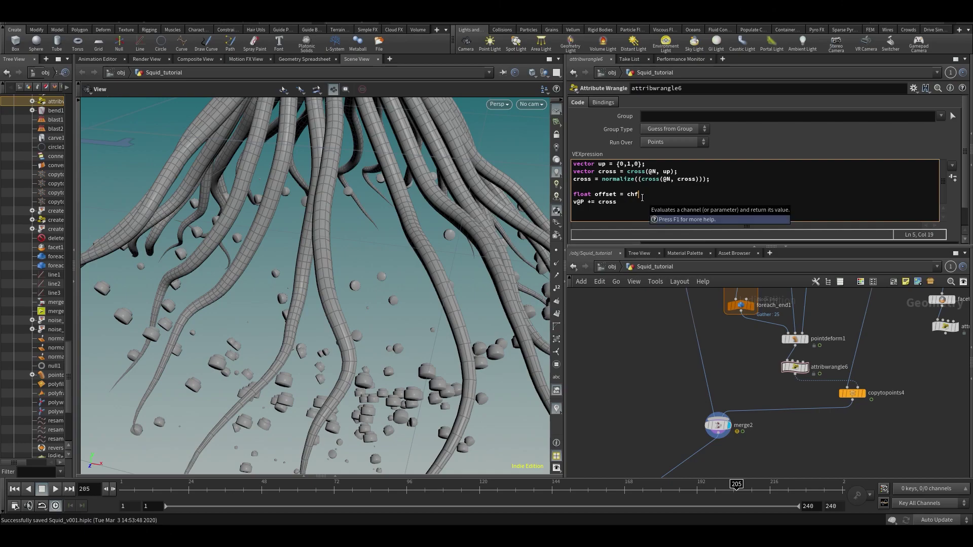
type("(\"")
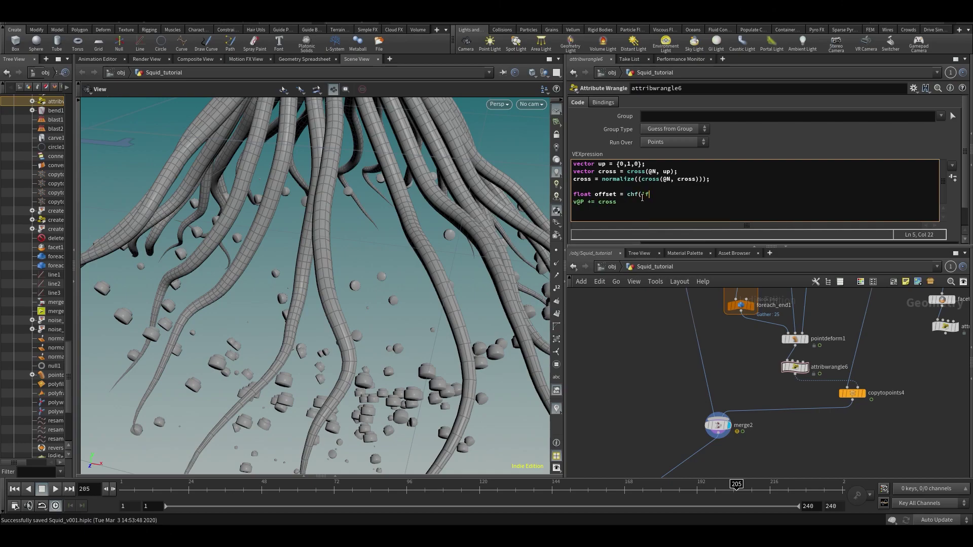
type("offset');")
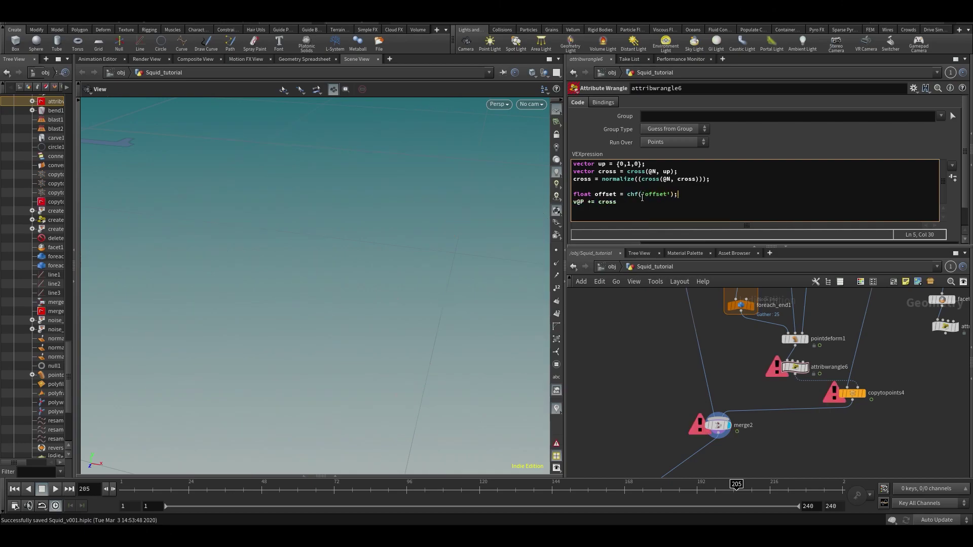
key("BackSpace")
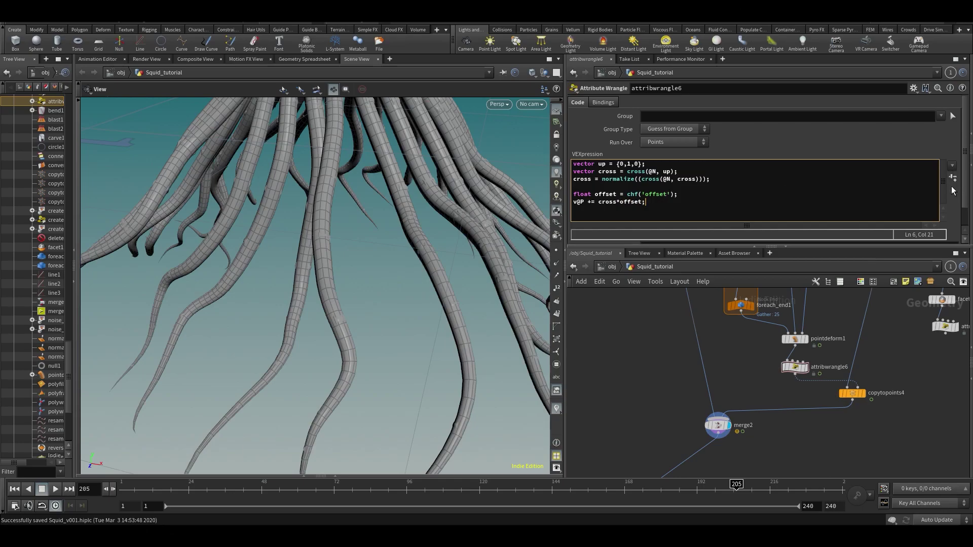
Create the wrangle's Offset parameter, set it to 0.038, and inspect the copies along the tentacles at frame 1.
left_click_drag(965, 179, 955, 222)
left_click_drag(700, 237, 704, 271)
left_click(245, 489)
left_click_drag(284, 493, 121, 493)
left_click_drag(210, 387, 349, 232)
key("super")
key("super")
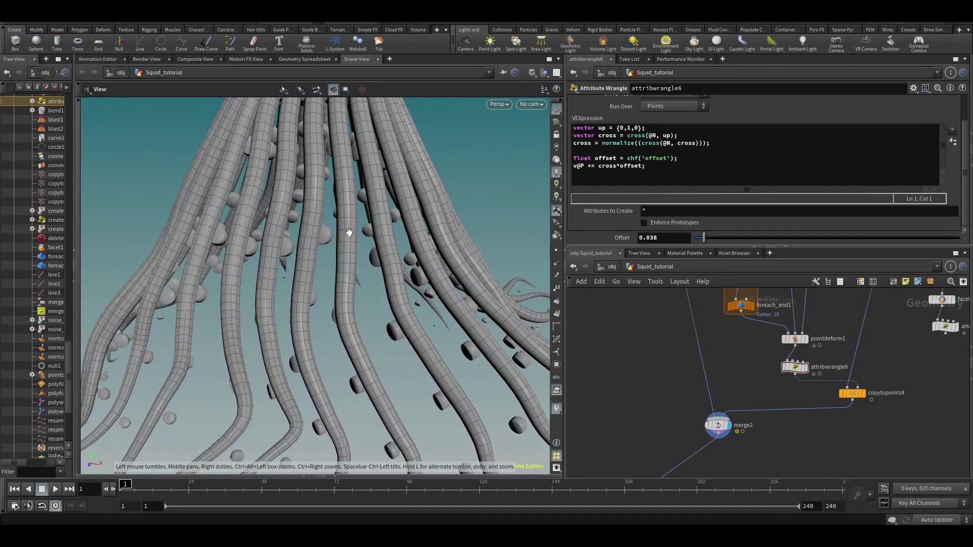
left_click_drag(349, 388, 325, 299)
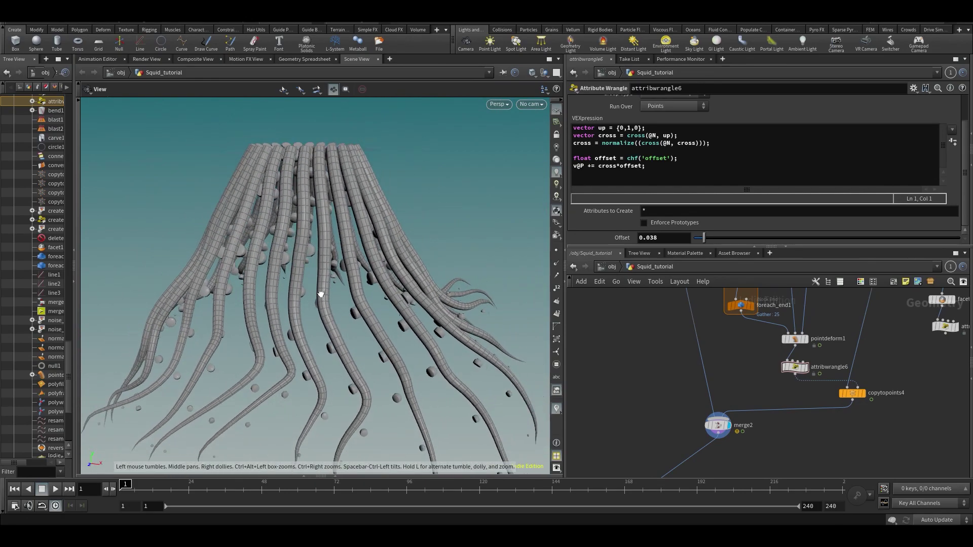
left_click_drag(349, 336, 375, 318)
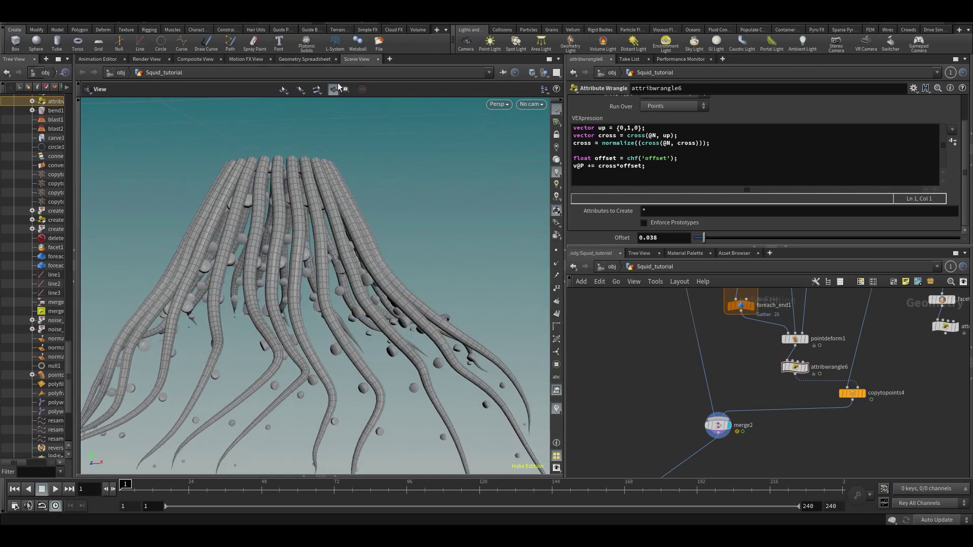
Examine the pscale values of attribwrangle6's points in the geometry spreadsheet, then return to the scene view.
left_click(295, 59)
middle_click_drag(643, 346, 643, 417)
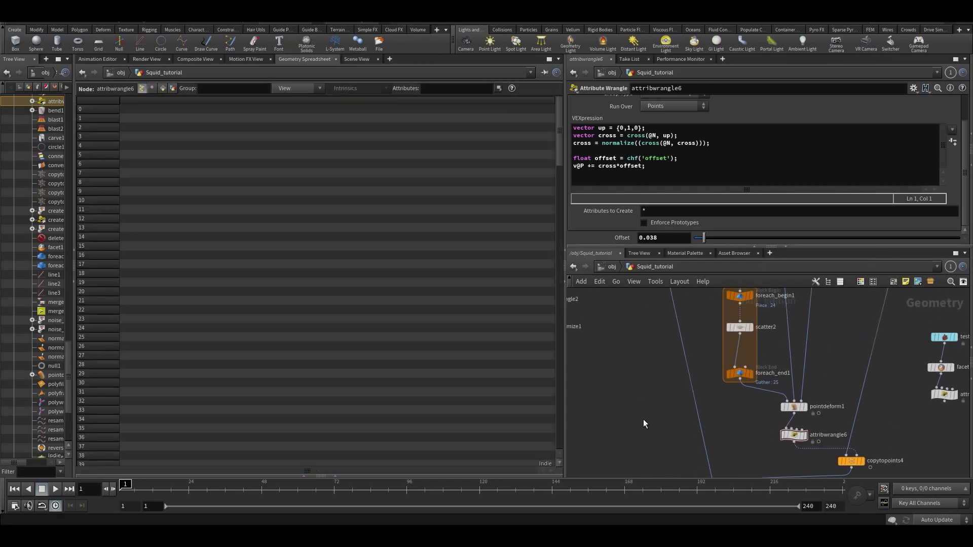
scroll(643, 417, "down", 2)
left_click(770, 434)
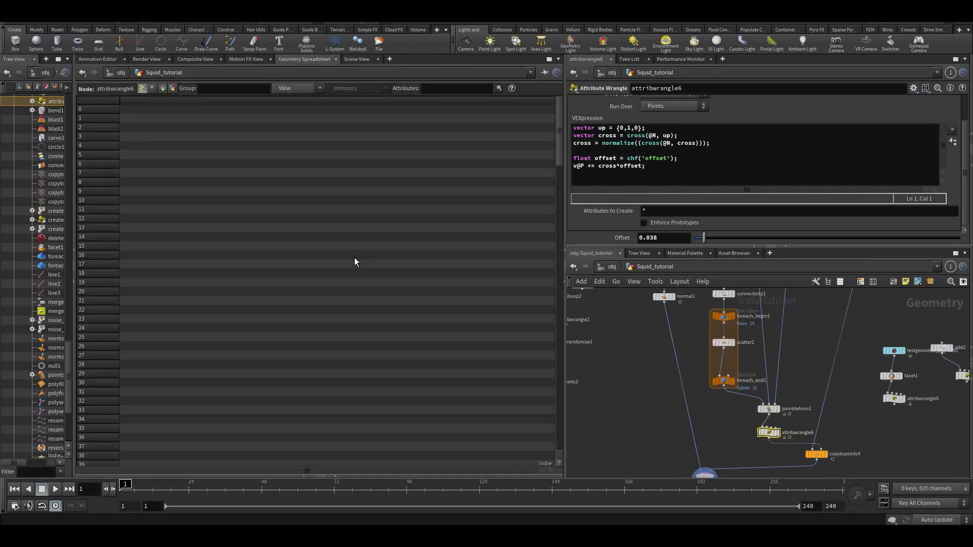
left_click(310, 89)
left_click(283, 190)
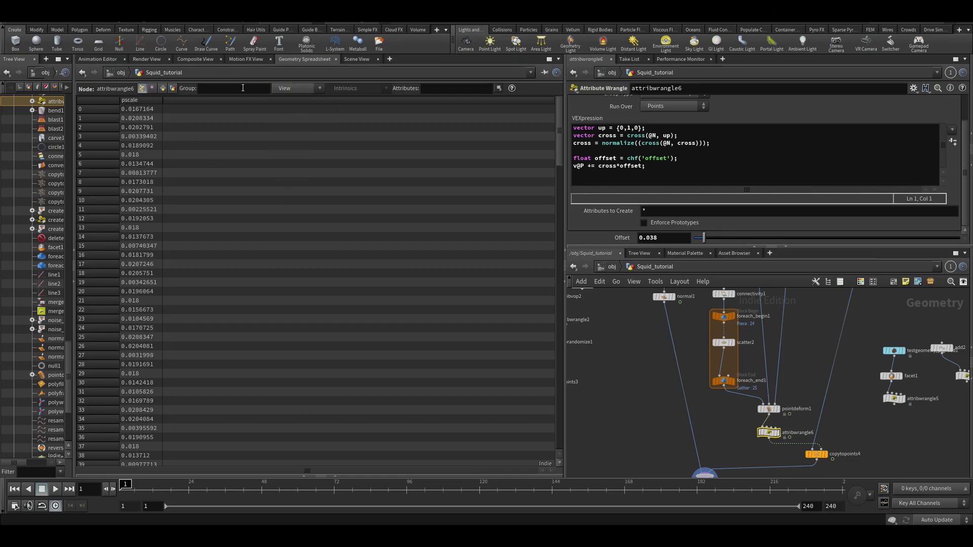
left_click(357, 59)
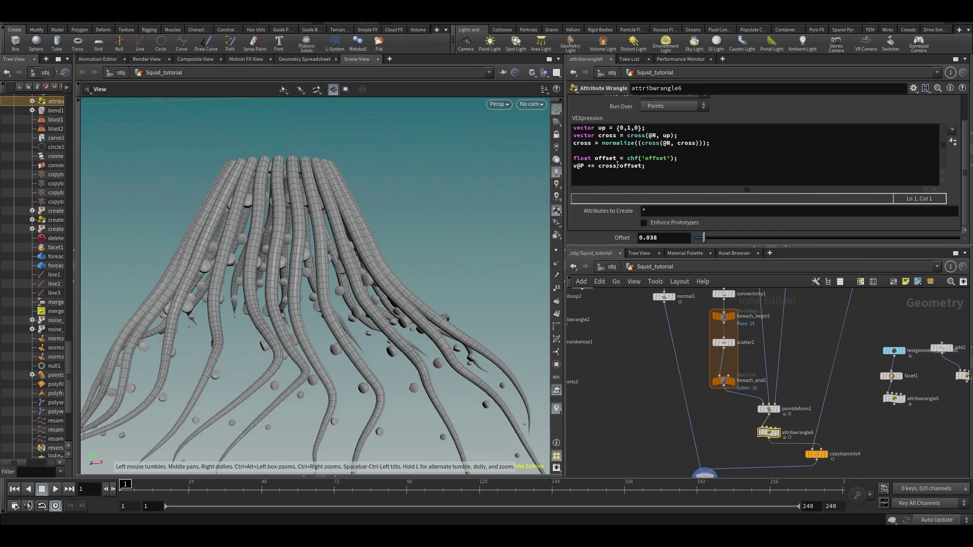
left_click_drag(650, 166, 620, 168)
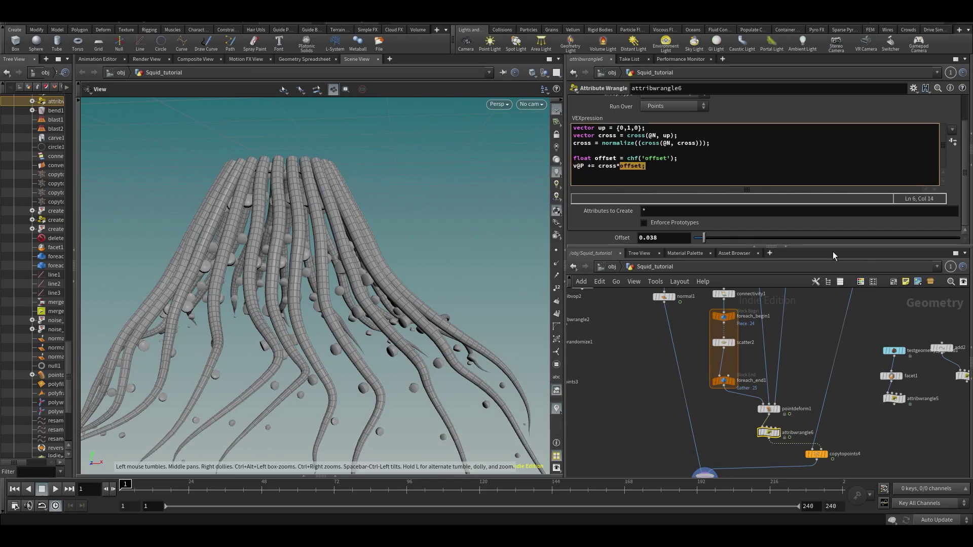
type("@osc")
key("BackSpace")
type("pscale;")
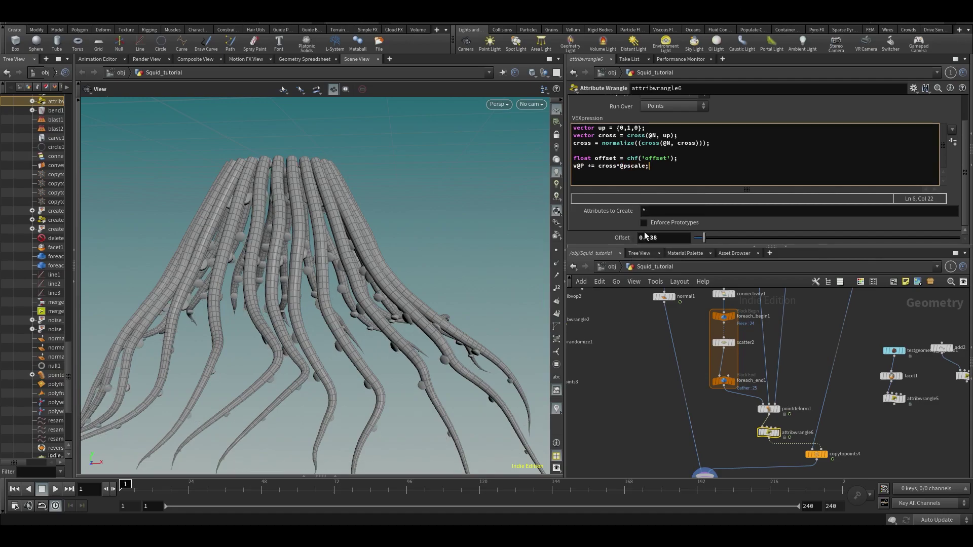
left_click_drag(334, 374, 328, 360)
scroll(324, 352, "up", 3)
left_click_drag(306, 308, 313, 291)
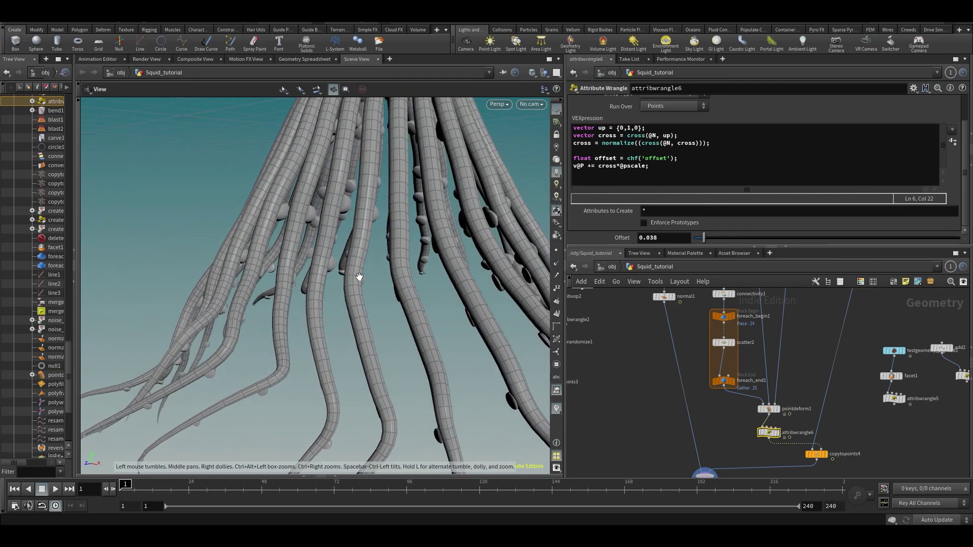
left_click(620, 167)
key("Right")
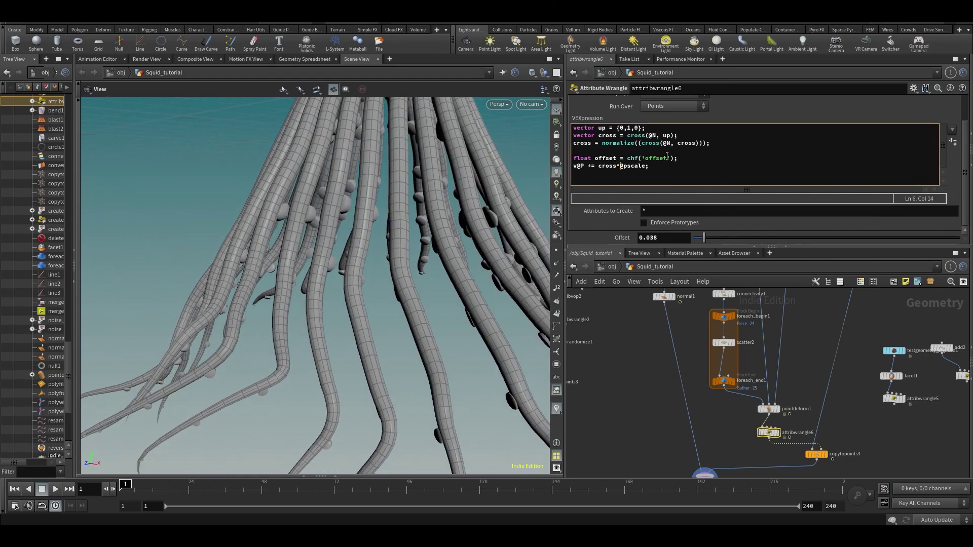
key("Right")
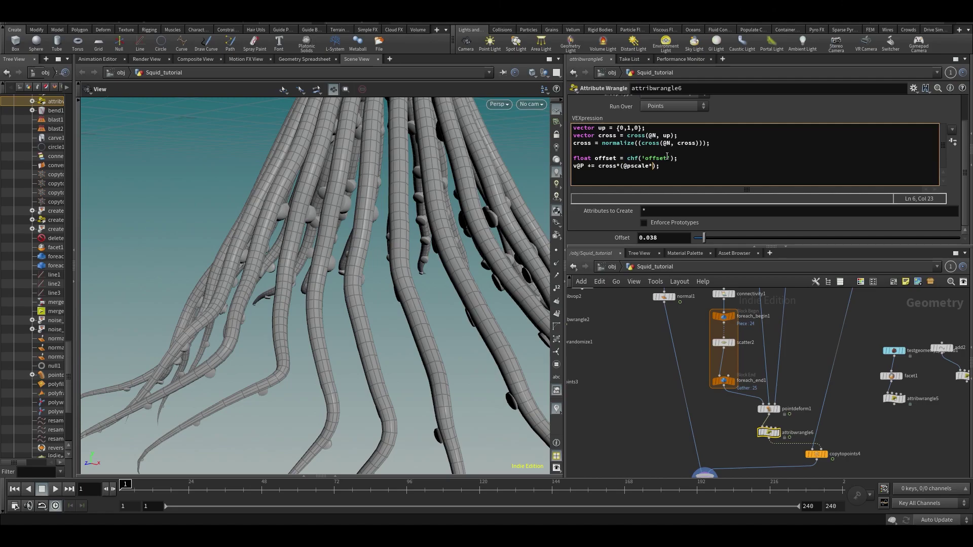
key("ctrl+Return")
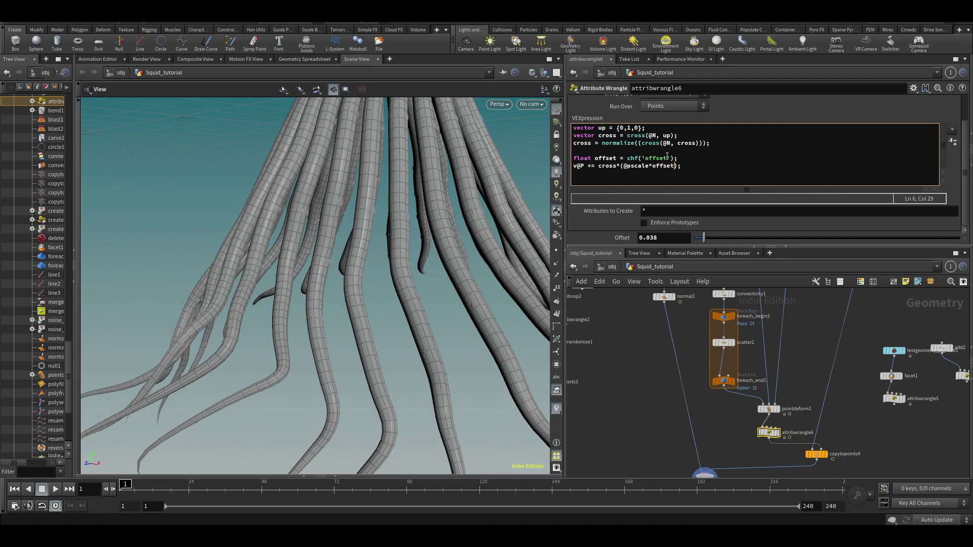
Set the Offset parameter to 0.515, check how the copies sit on the tentacles, and save the scene.
left_click_drag(704, 235, 829, 345)
left_click_drag(276, 352, 394, 220)
key("ctrl+s")
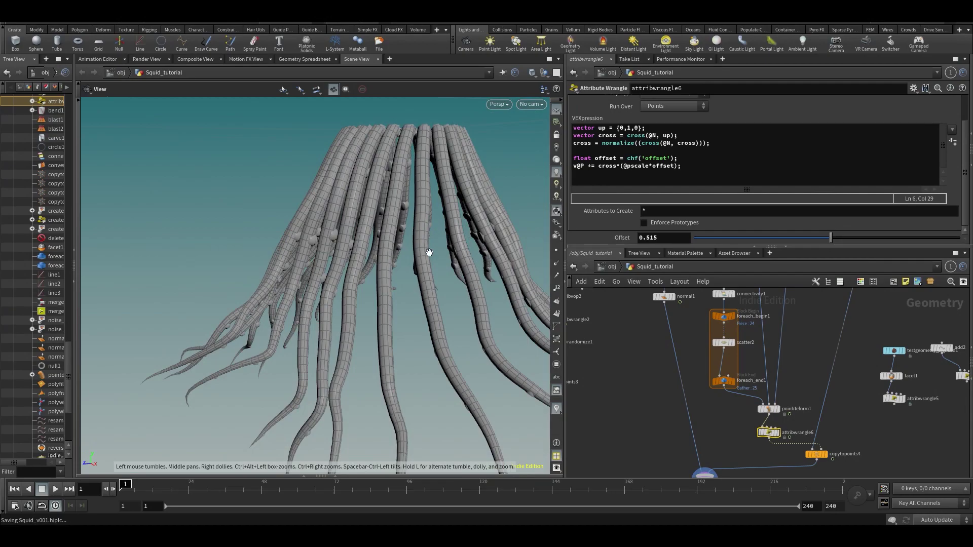
left_click_drag(431, 248, 390, 259)
scroll(446, 239, "up", 3)
left_click_drag(448, 237, 470, 244)
scroll(338, 231, "up", 3)
key("ctrl+s")
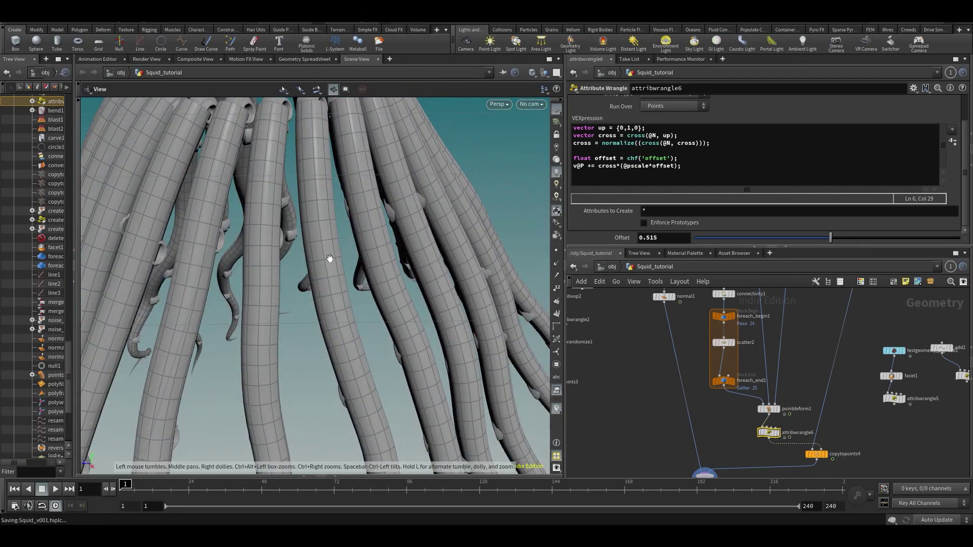
left_click_drag(335, 259, 277, 268)
Add the line @N = cross; at the end of the wrangle code to orient the copies along the cross vector.
left_click(732, 172)
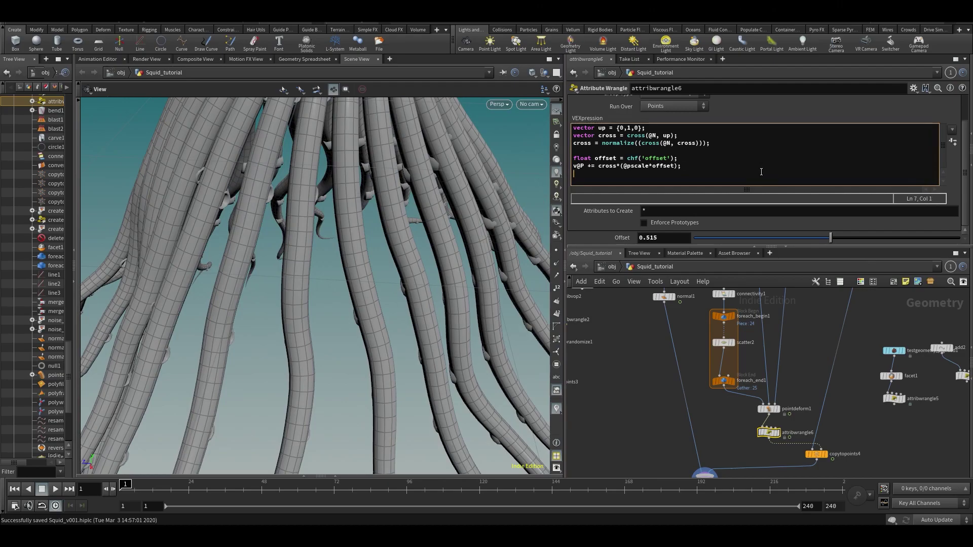
type("@N = cross;")
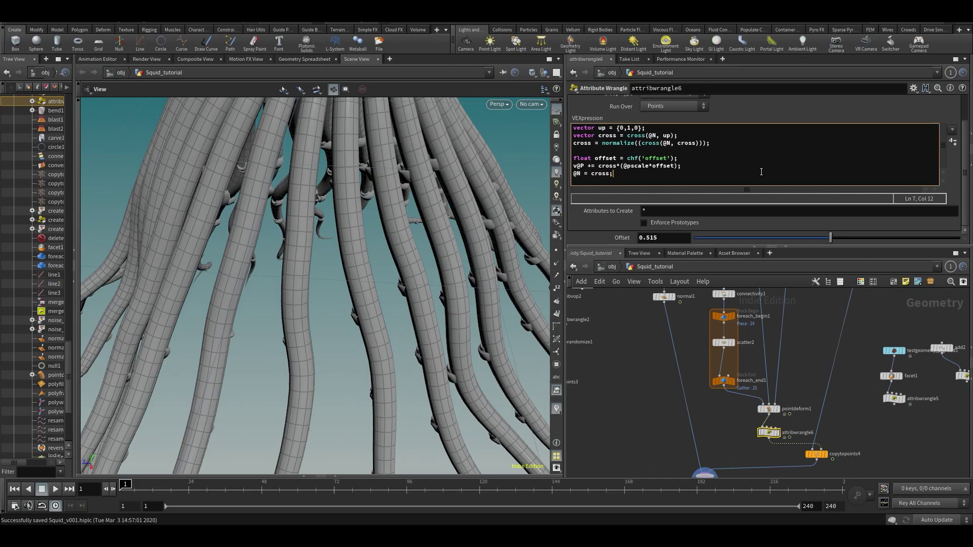
left_click_drag(381, 298, 393, 239)
Insert a Transform node into the geometry connection feeding copytopoints4.
key("Tab")
type("transform")
key("Return")
left_click(811, 393)
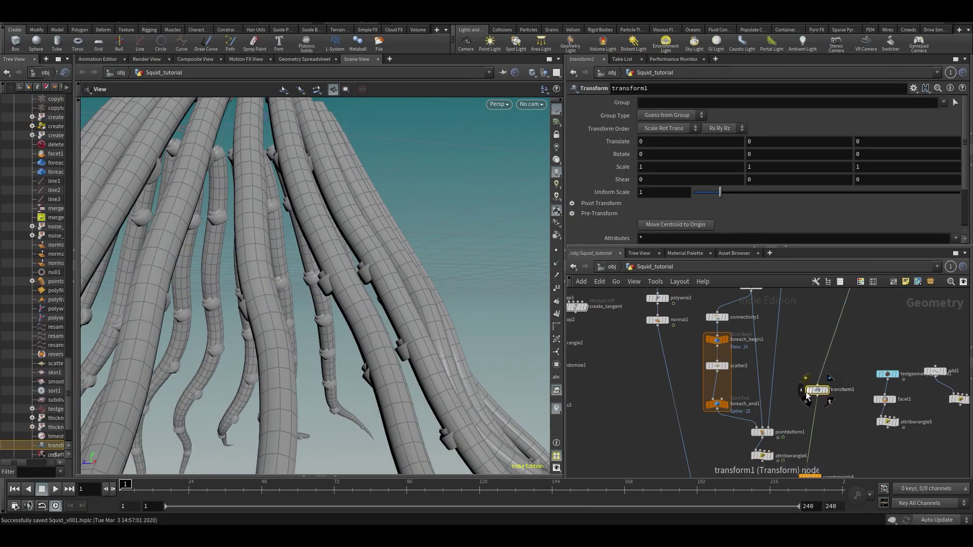
Set transform1's X rotation to 90 and inspect the orientation of the copies on the tentacles.
left_click_drag(290, 321, 368, 228)
middle_click_drag(681, 152, 970, 165)
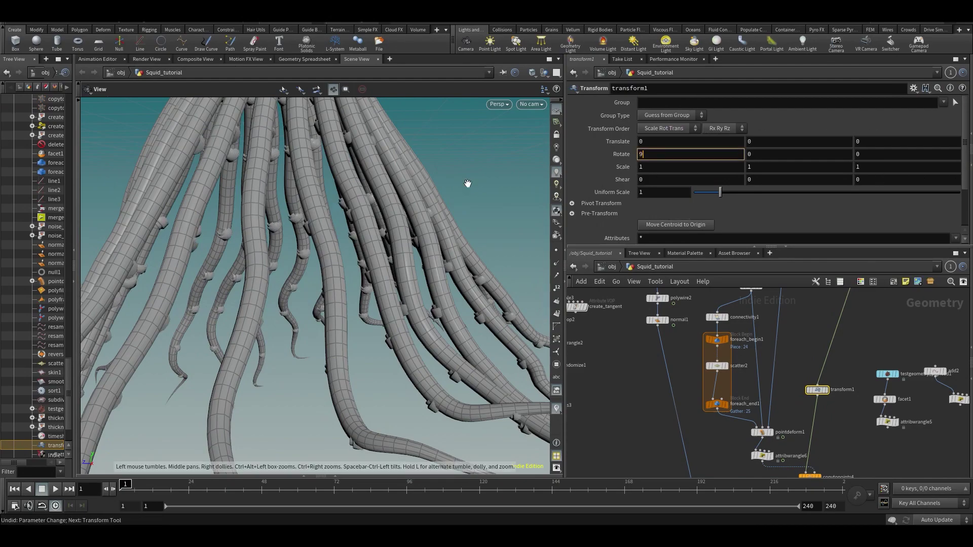
key("Return")
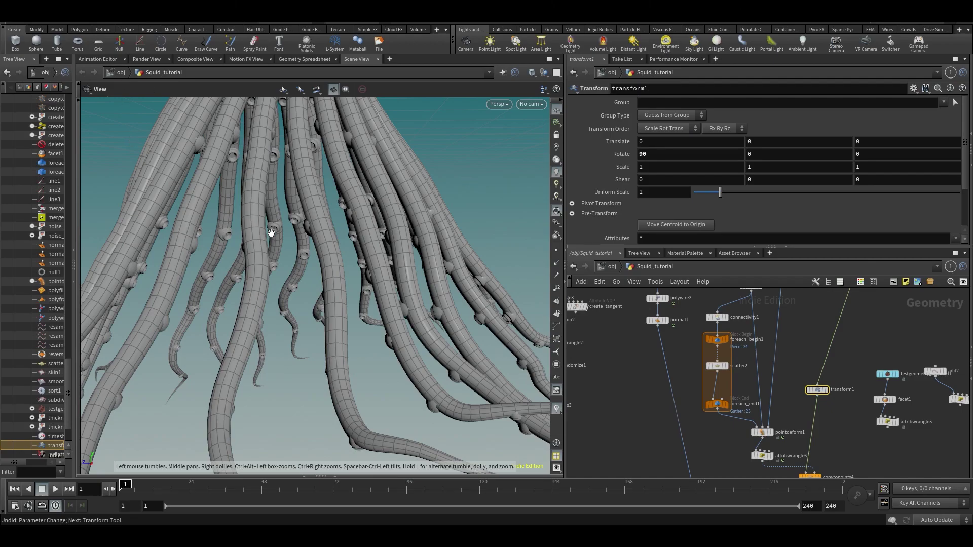
left_click_drag(271, 233, 285, 244)
middle_click_drag(683, 453, 668, 418)
left_click_drag(418, 377, 350, 385)
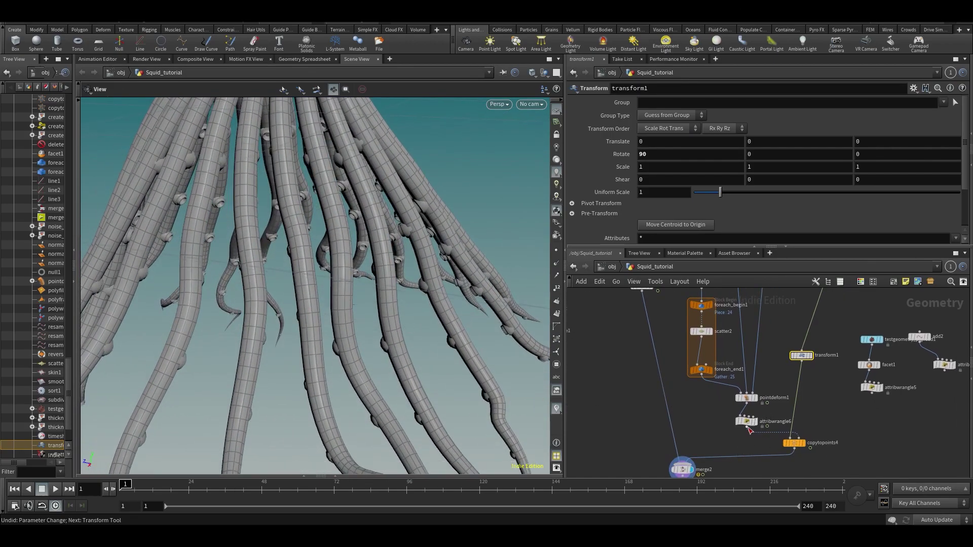
Set attribwrangle6's Offset to 0.803, check the suckers on the moving tentacles over the timeline, and save the scene.
left_click(747, 421)
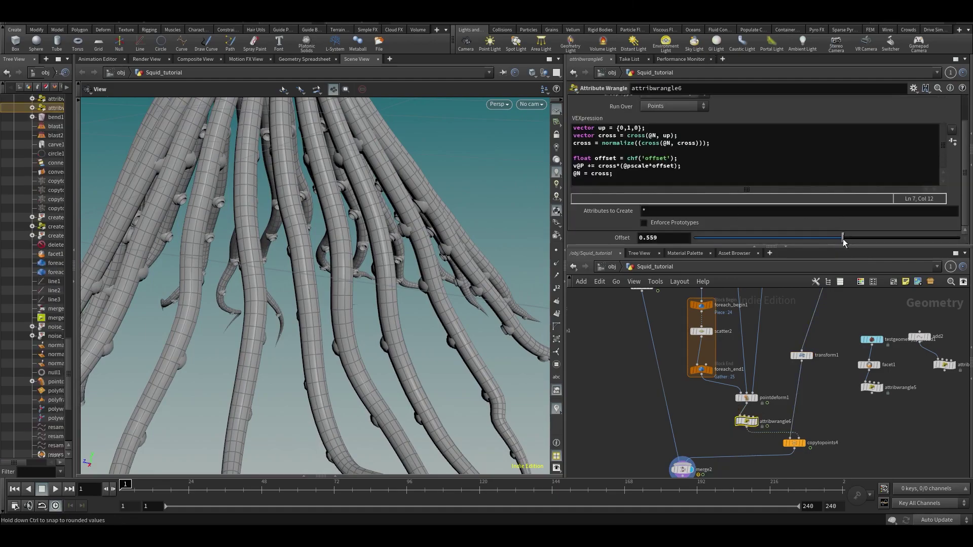
left_click_drag(856, 242, 907, 239)
left_click_drag(147, 318, 191, 314)
key("Up")
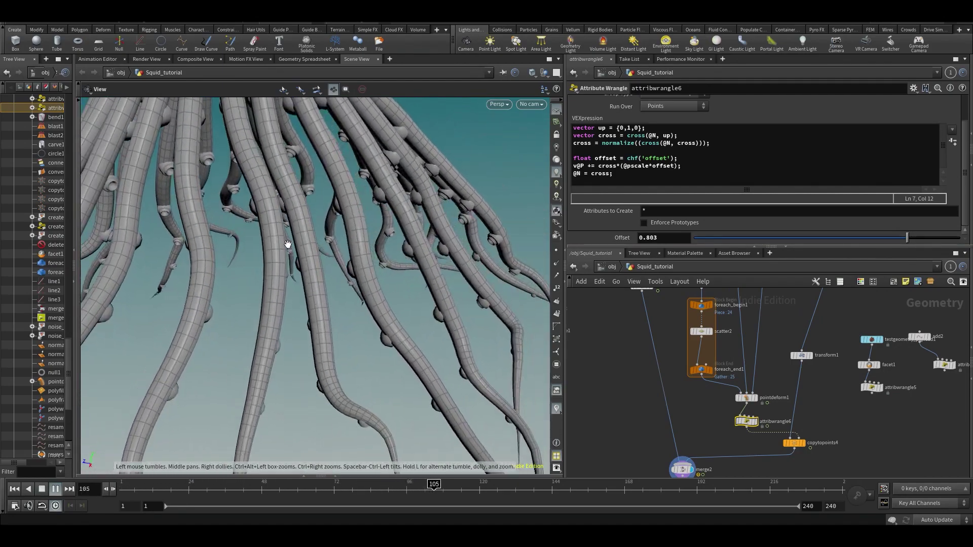
left_click_drag(343, 483, 383, 483)
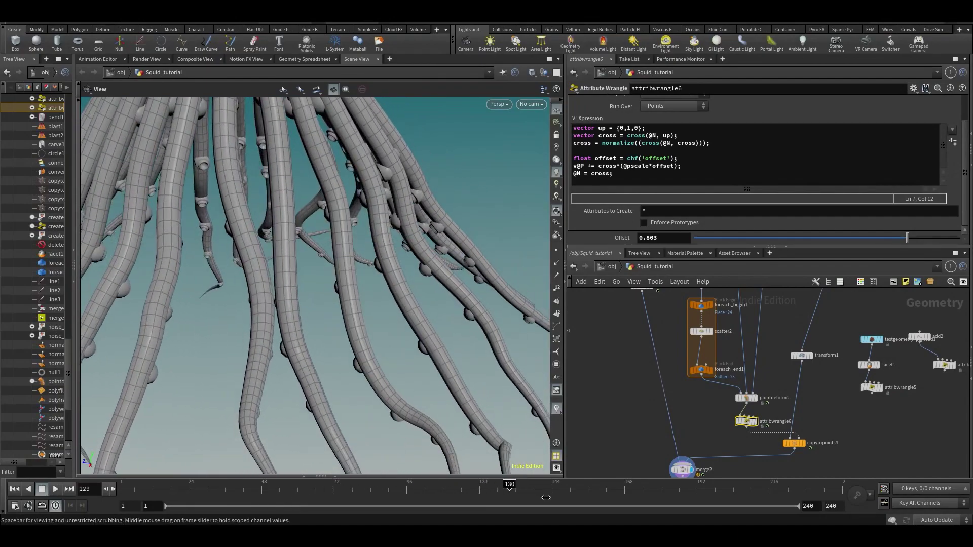
key("ctrl+s")
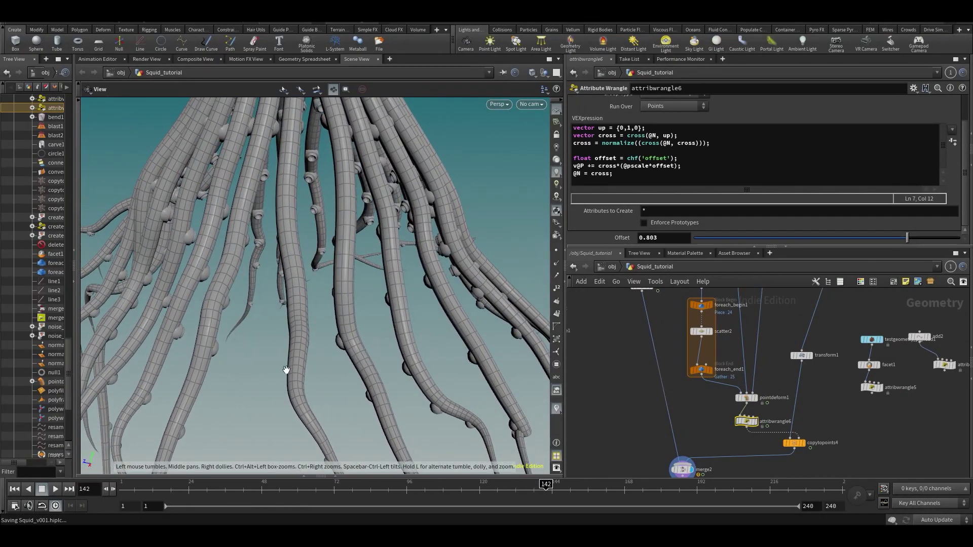
left_click_drag(359, 387, 385, 284)
left_click_drag(264, 307, 309, 266)
left_click_drag(314, 333, 398, 317)
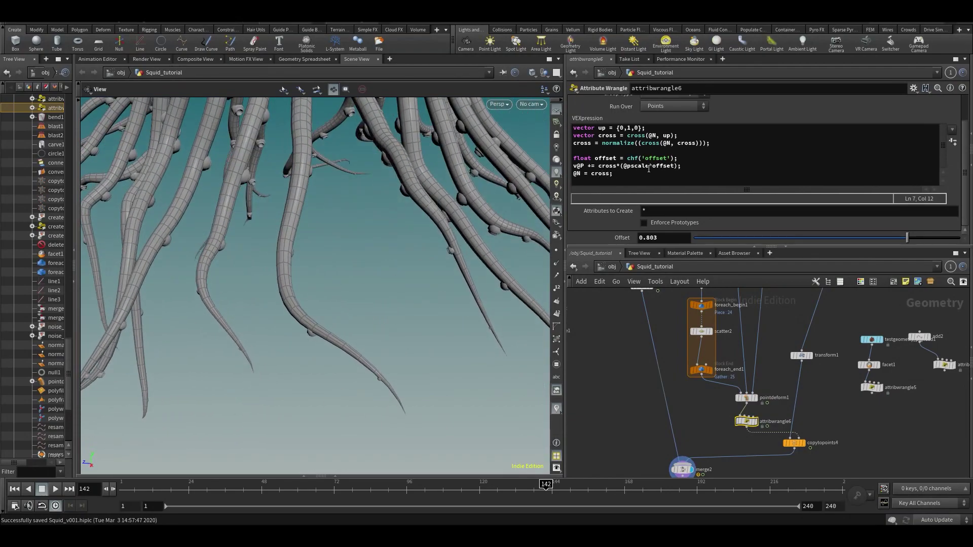
left_click(685, 167)
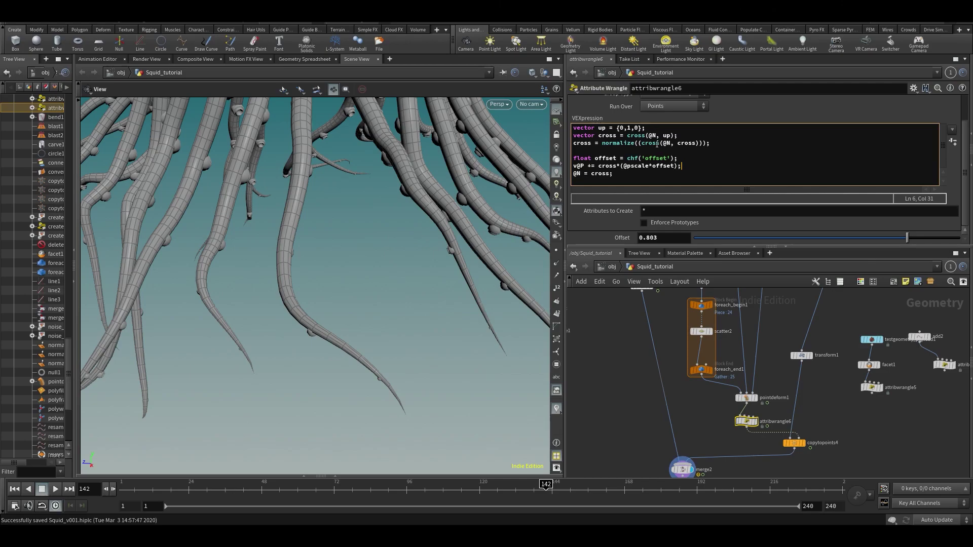
key("Return")
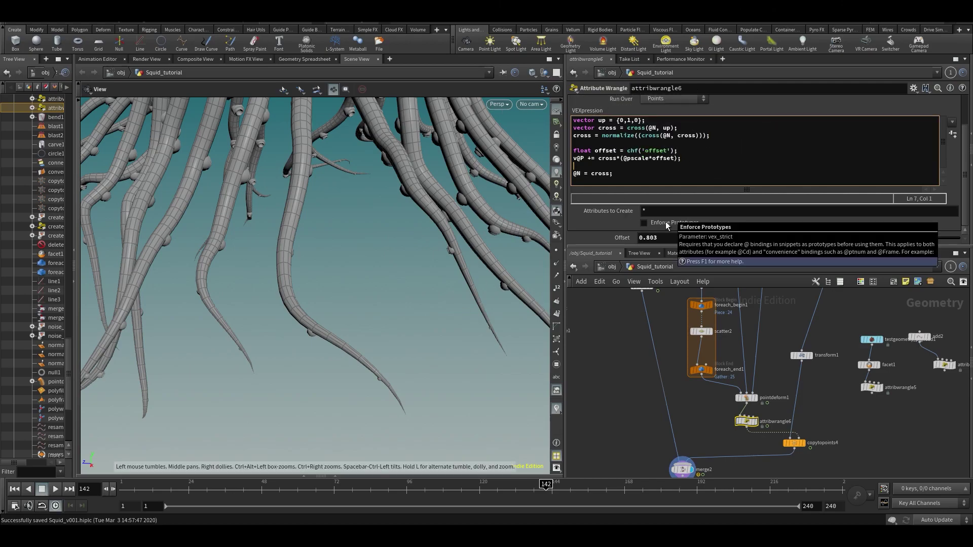
type("@pscale *=")
type("('pscale');")
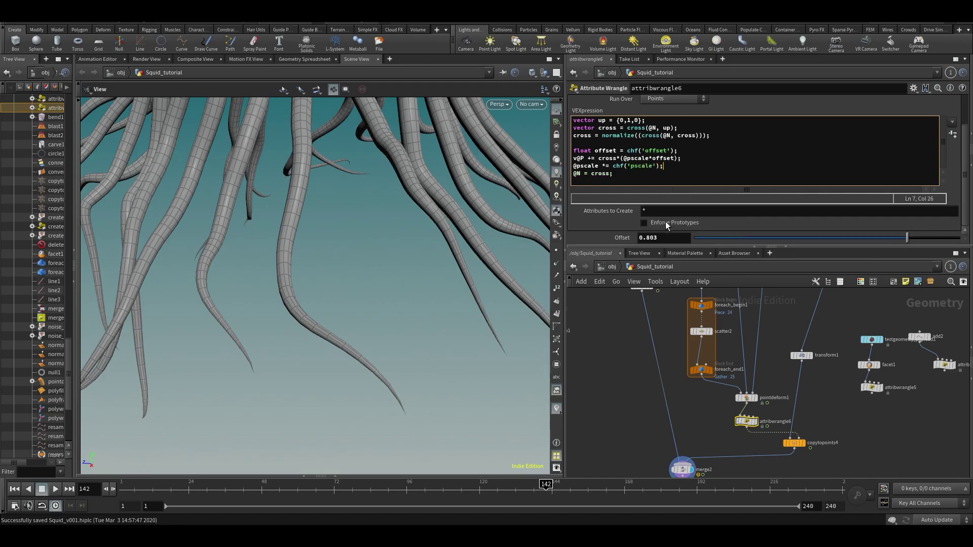
left_click(953, 134)
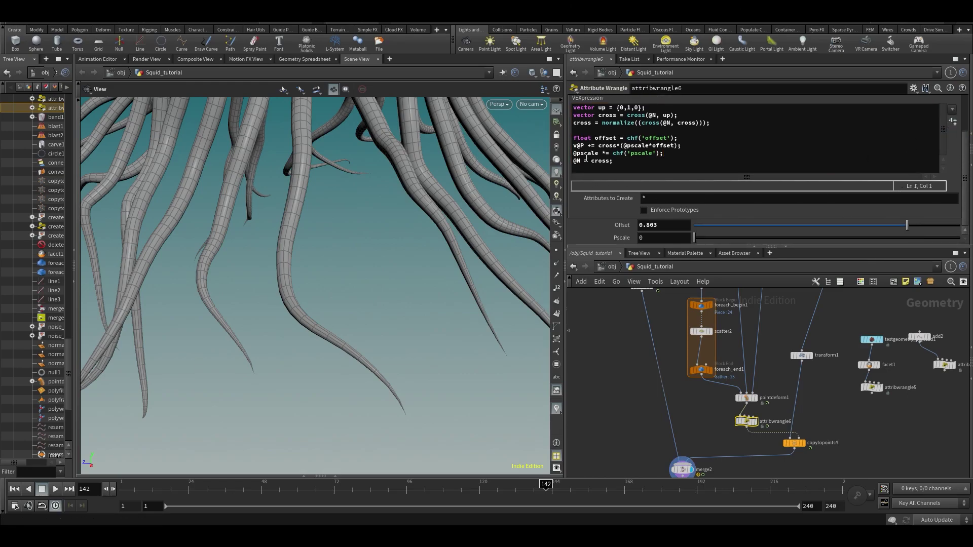
left_click_drag(695, 238, 939, 271)
left_click_drag(381, 267, 368, 174)
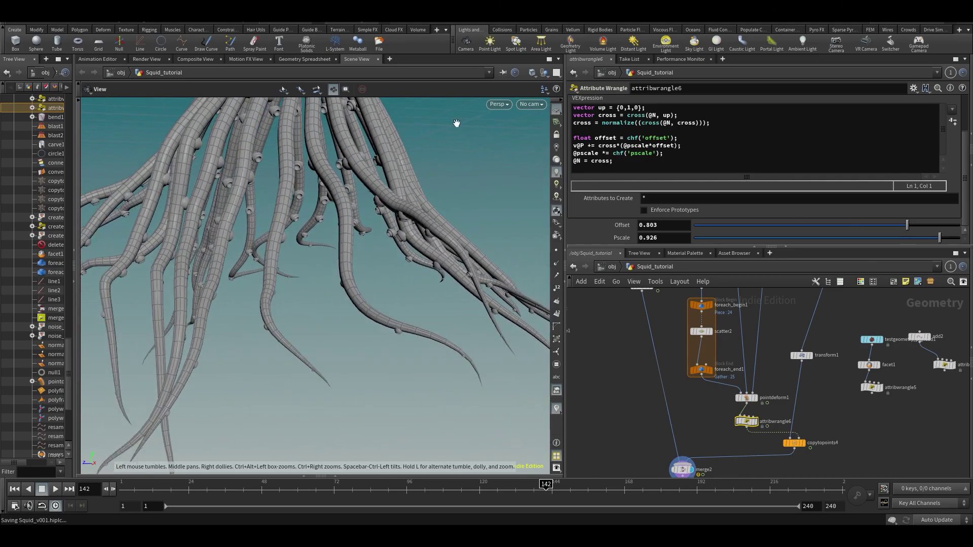
Switch the viewport shading to Smooth Shaded and play the animation to inspect the suckers up close along the tentacles.
left_click(532, 73)
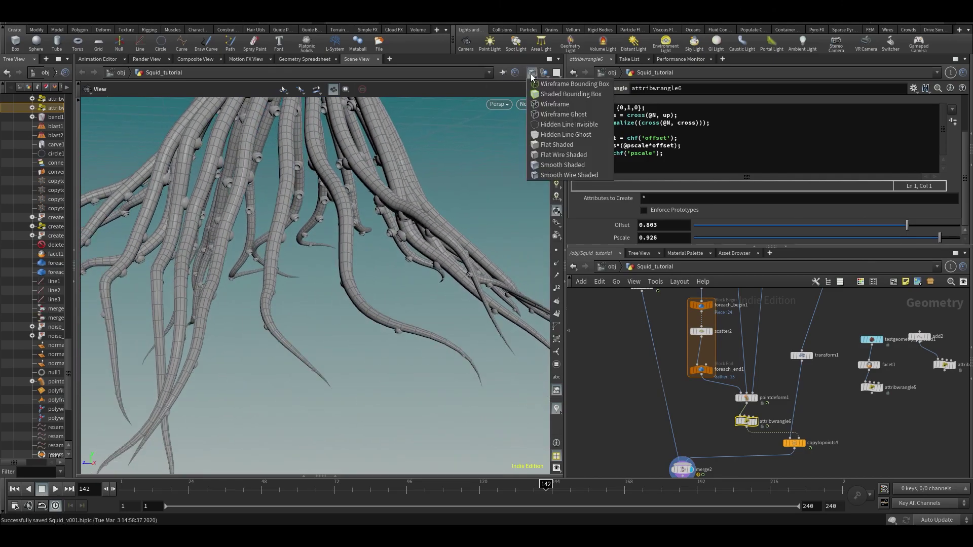
left_click(557, 164)
mouse_move(324, 157)
left_mouse_down()
mouse_move(341, 233)
mouse_move(300, 248)
mouse_move(266, 304)
left_mouse_up()
key("Up")
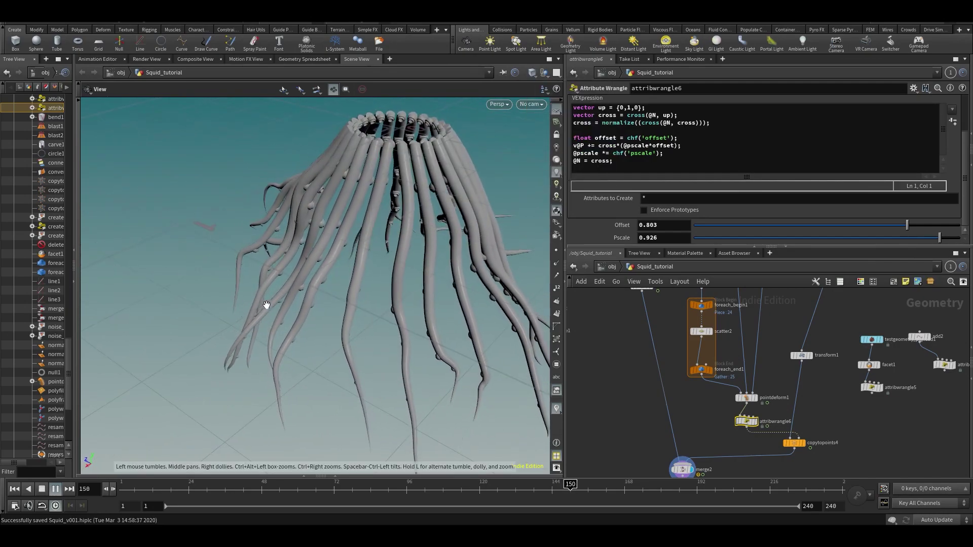
right_click_drag(326, 198, 316, 255)
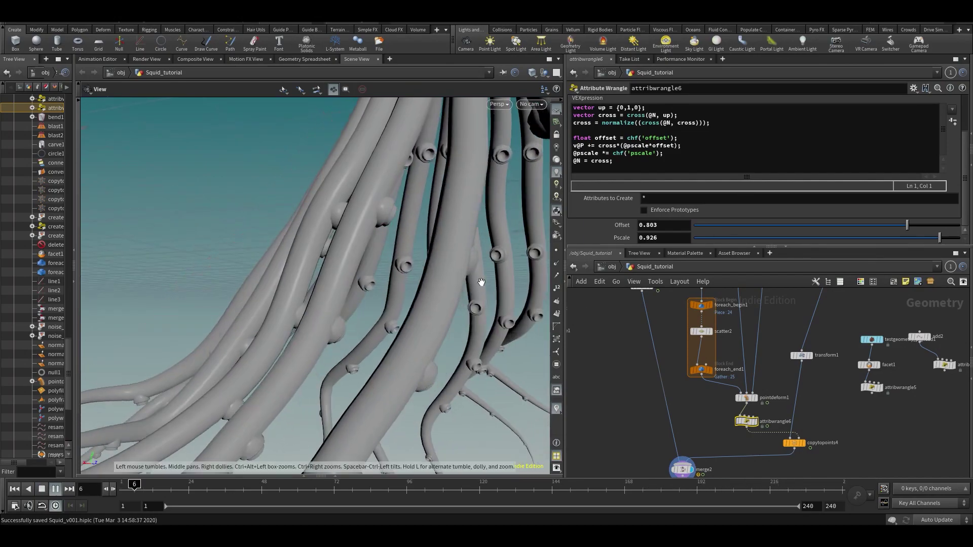
right_click_drag(493, 249, 397, 275)
left_click_drag(397, 276, 341, 160)
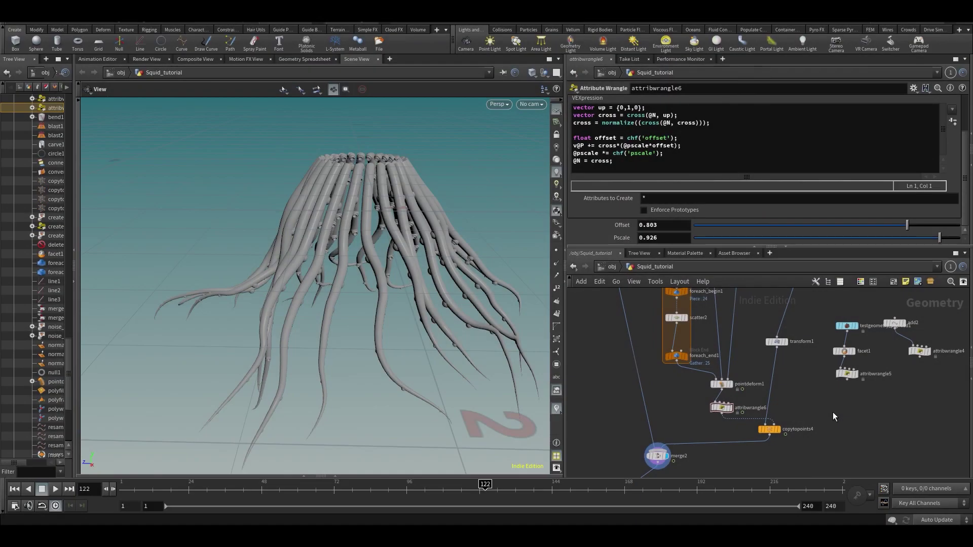
Bypass attribwrangle6 and insert an Attribute VOP node between it and copytopoints4.
middle_click_drag(832, 412, 822, 399)
left_click_drag(755, 411, 755, 440)
scroll(701, 224, "up", 1)
mouse_move(693, 401)
scroll(695, 406, "up", 2)
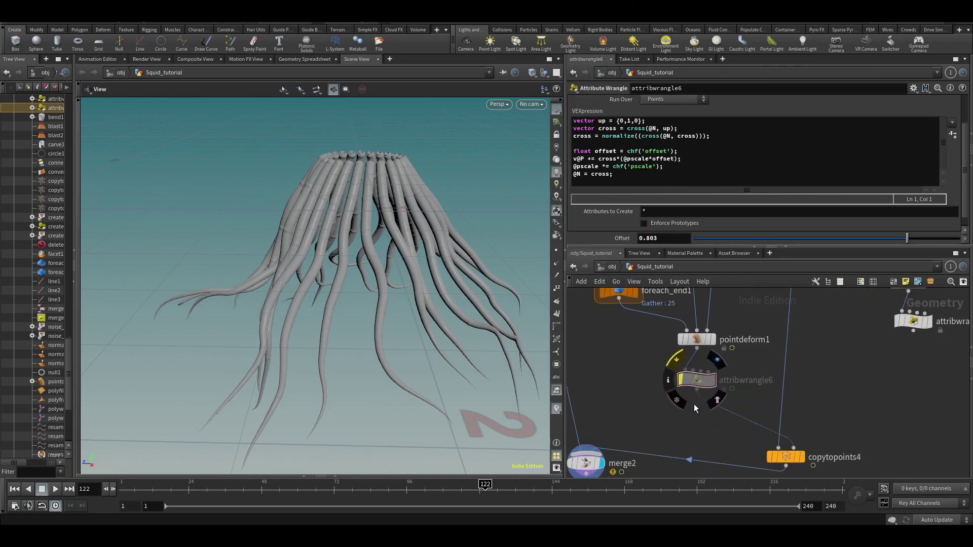
key("Tab")
type("add")
key("Return")
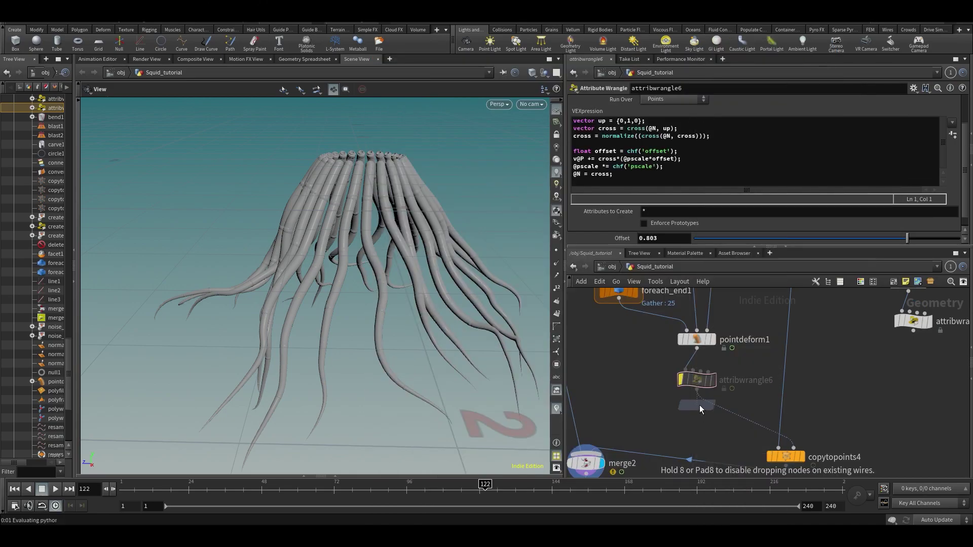
left_click(699, 406)
mouse_move(699, 404)
left_mouse_down()
mouse_move(721, 415)
mouse_move(710, 415)
left_mouse_up()
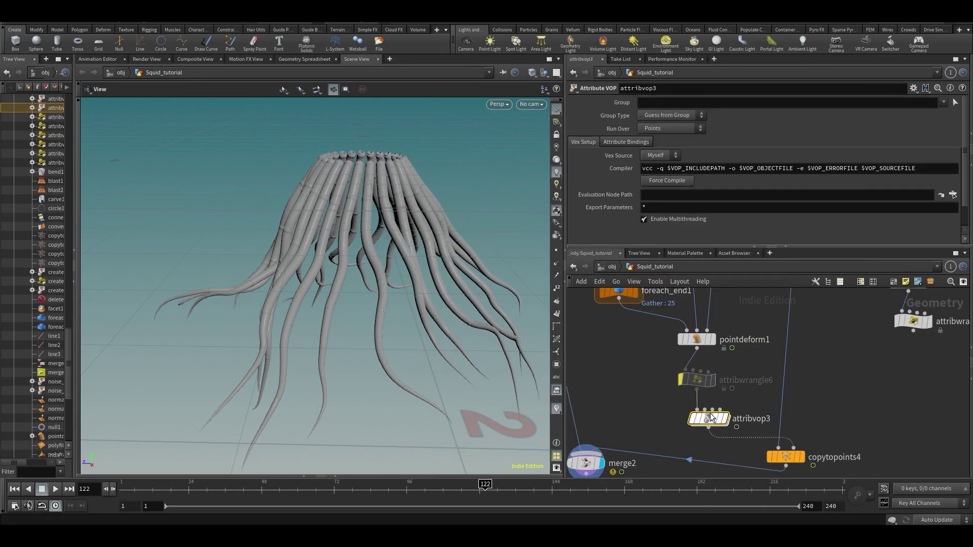